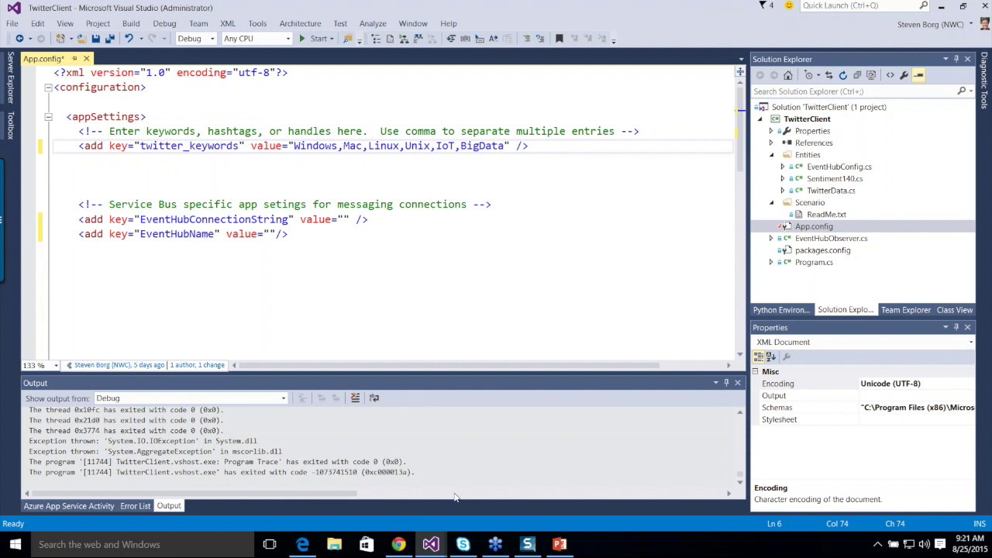
Switch to Chrome and look through the Twitter search results for IoT.
click(399, 545)
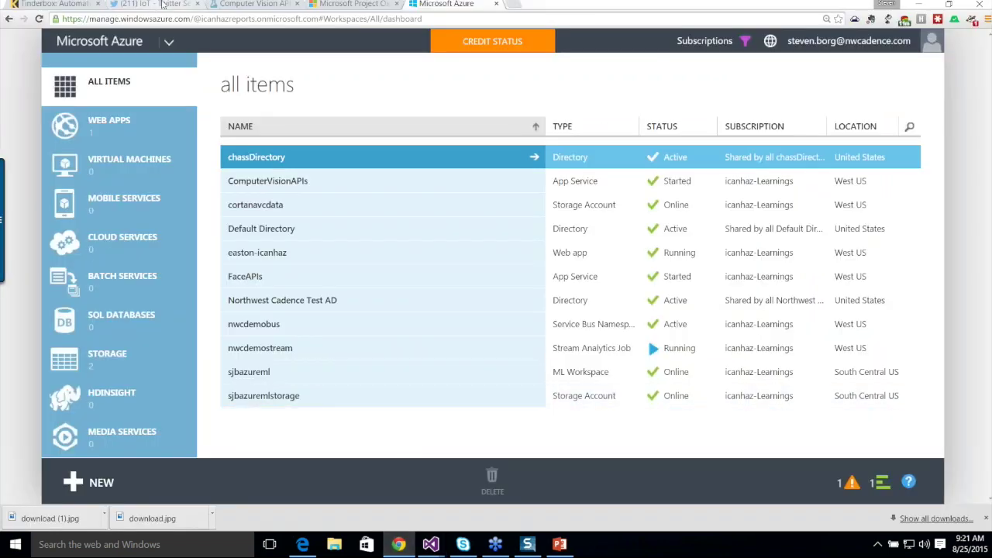
click(162, 6)
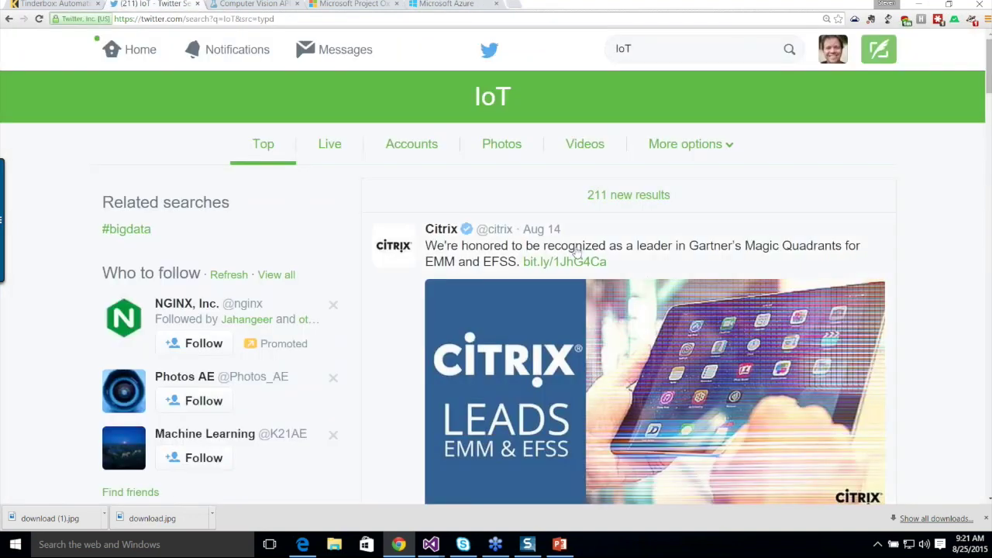
scroll(581, 254, down, 1)
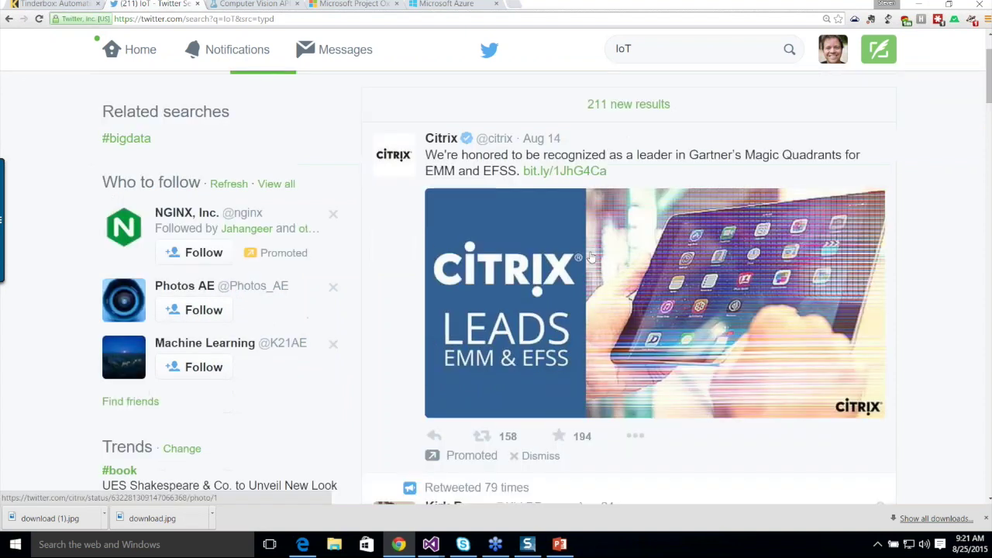
scroll(591, 256, down, 5)
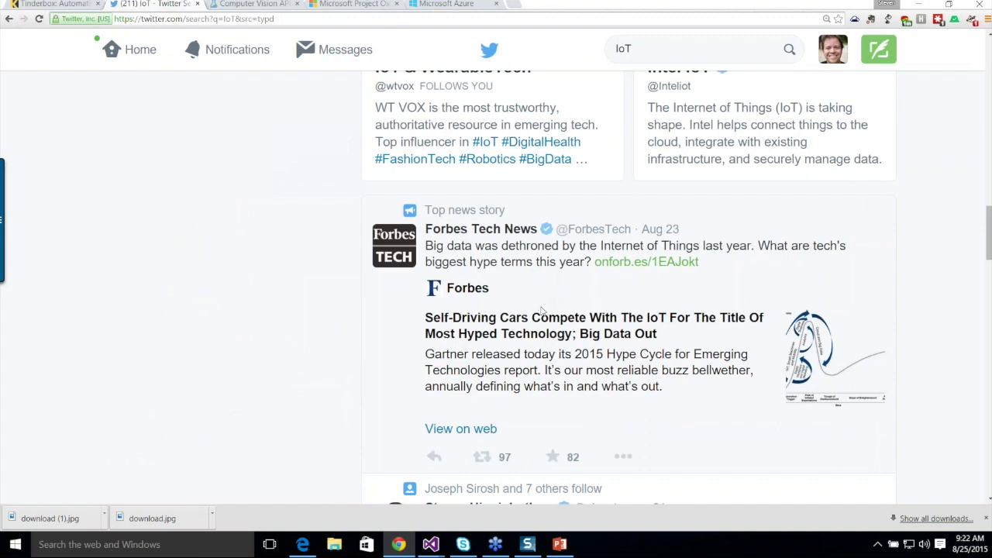
scroll(542, 310, down, 1)
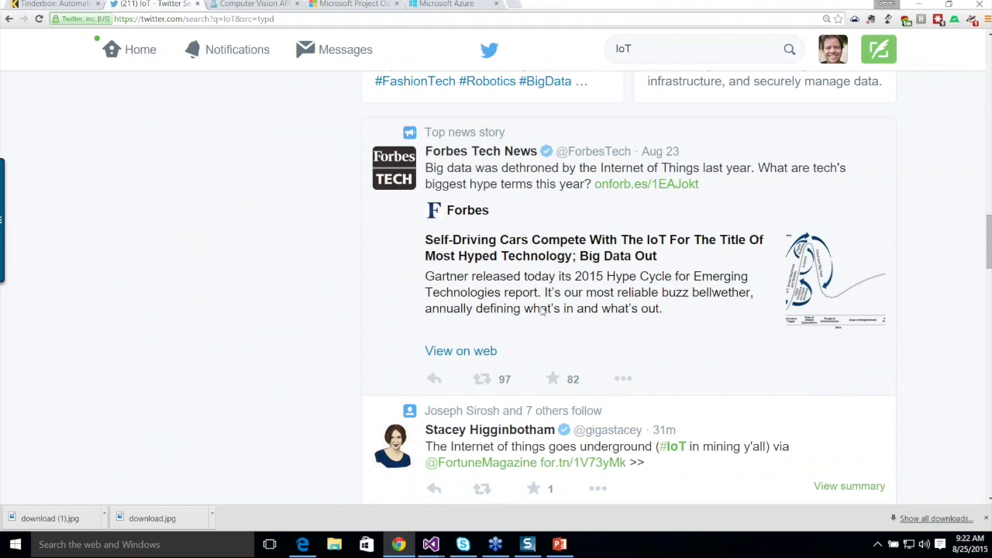
scroll(542, 310, down, 5)
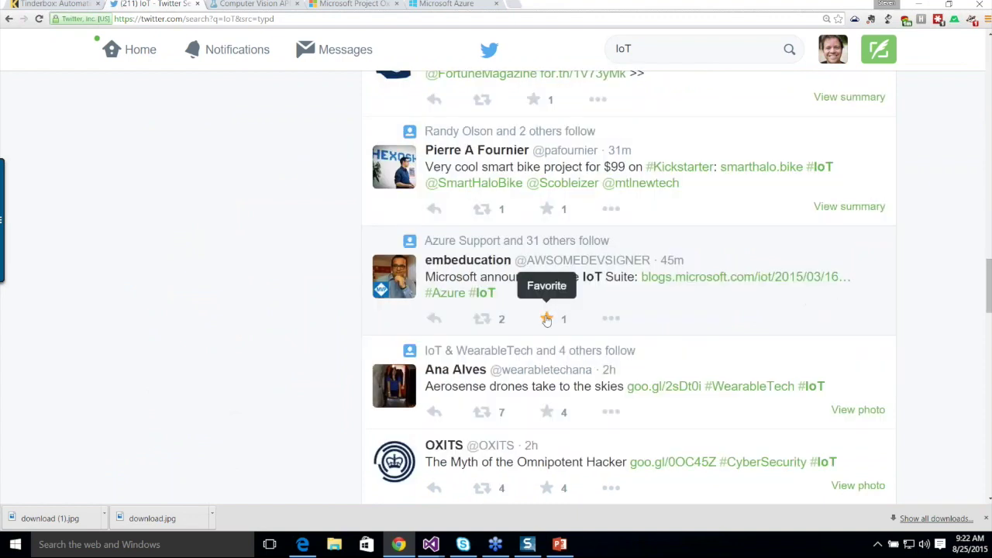
scroll(550, 326, down, 2)
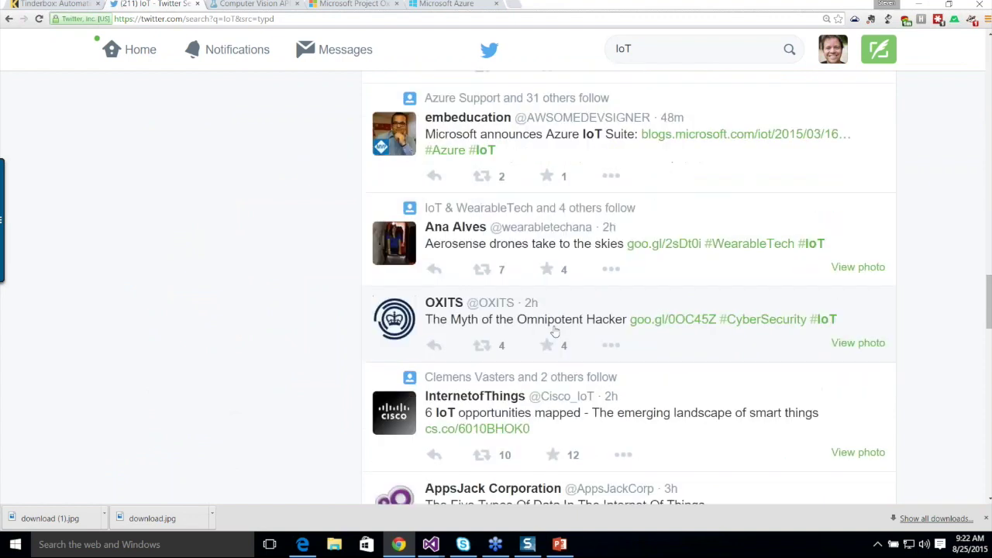
scroll(555, 331, up, 10)
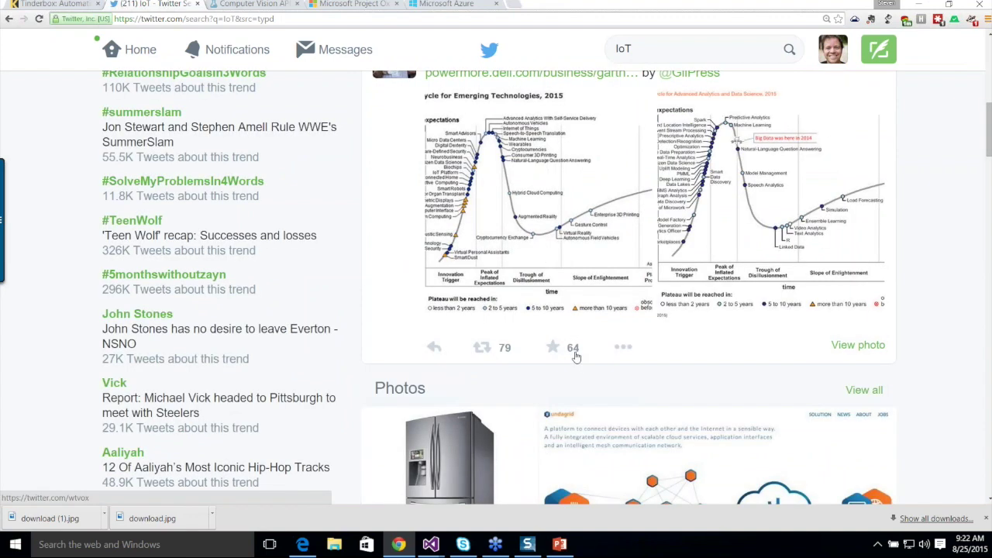
scroll(576, 356, up, 10)
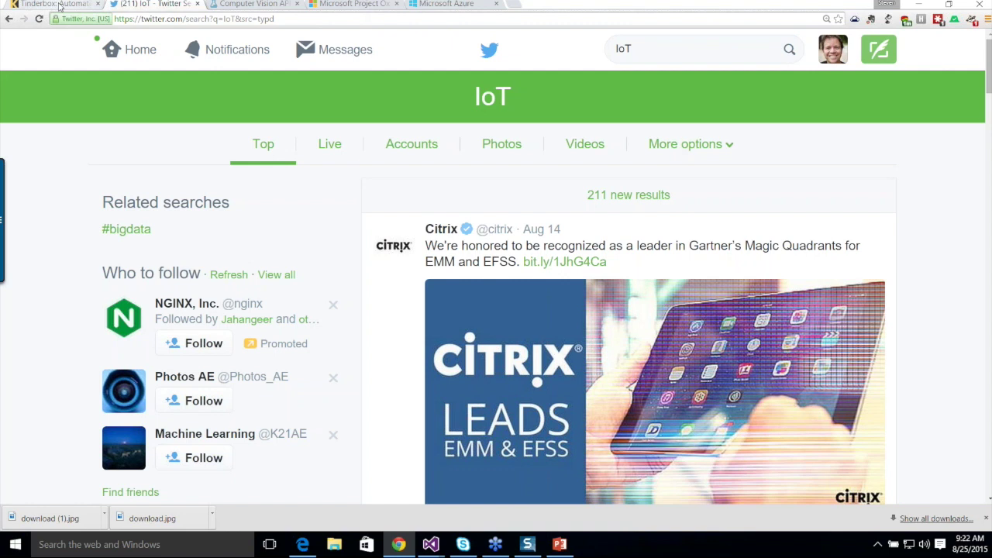
Bring up the KDnuggets Tinderbox article and close its page.
click(59, 5)
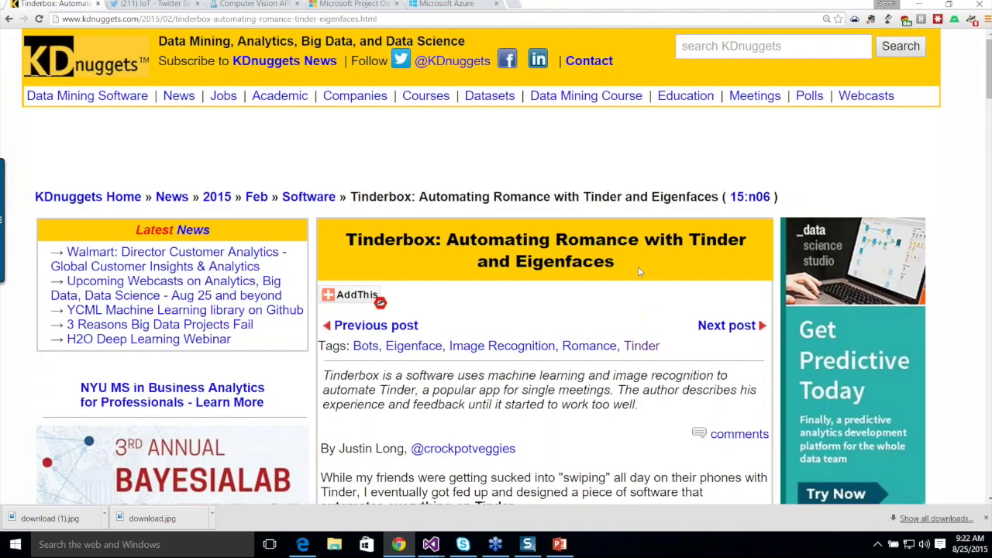
click(98, 5)
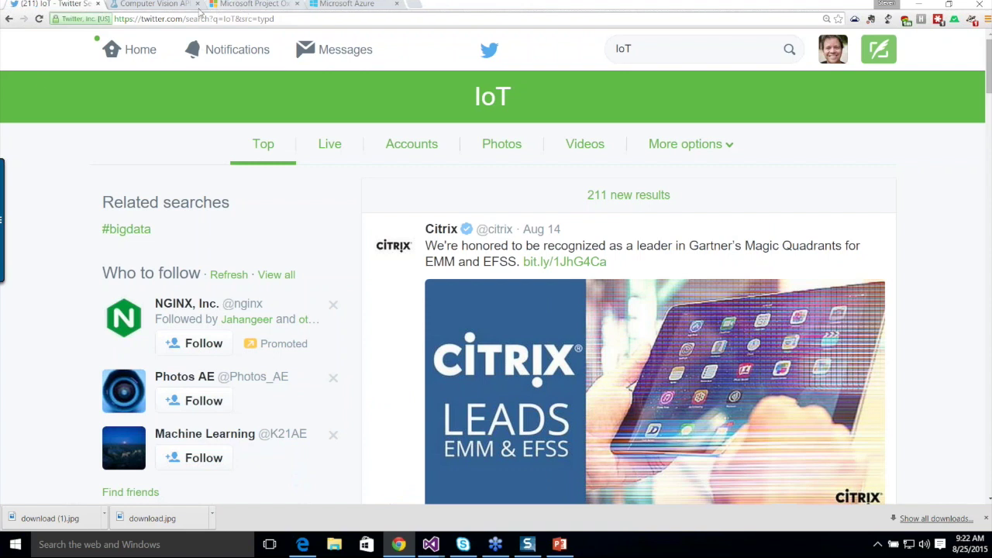
Examine the Project Oxford feature analysis values for the swimmer, the woman on the beach and the lion drawing sample images.
click(254, 6)
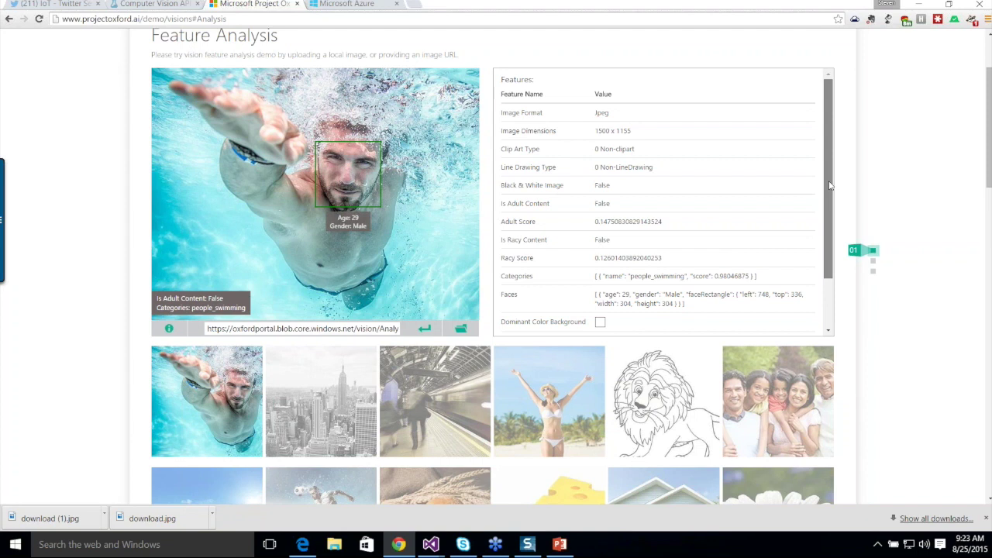
drag(828, 185, 829, 236)
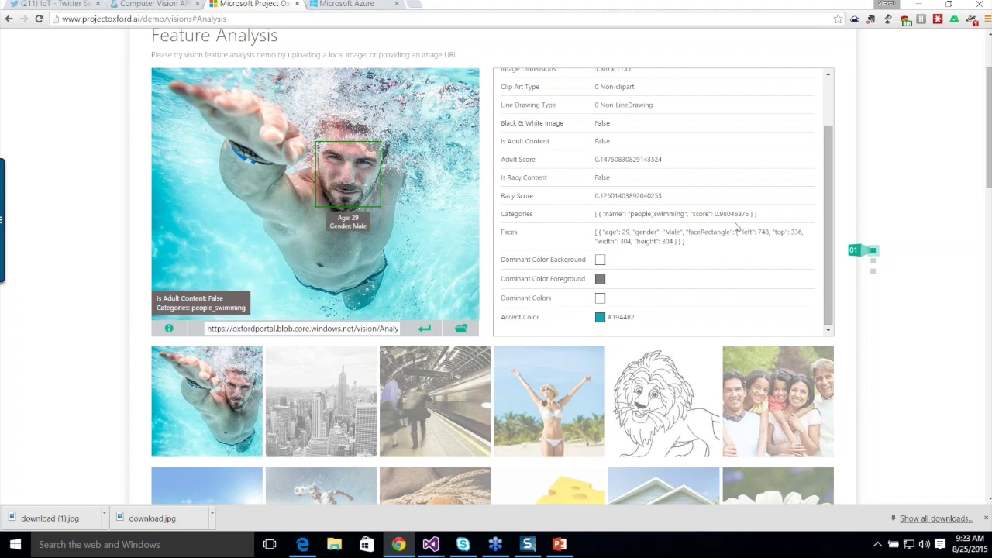
drag(718, 214, 735, 214)
click(556, 428)
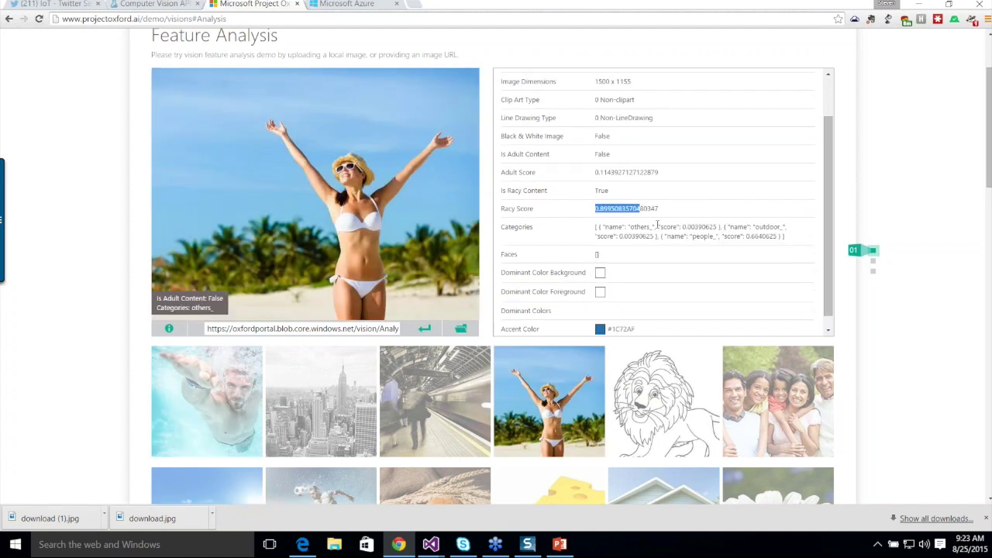
click(612, 174)
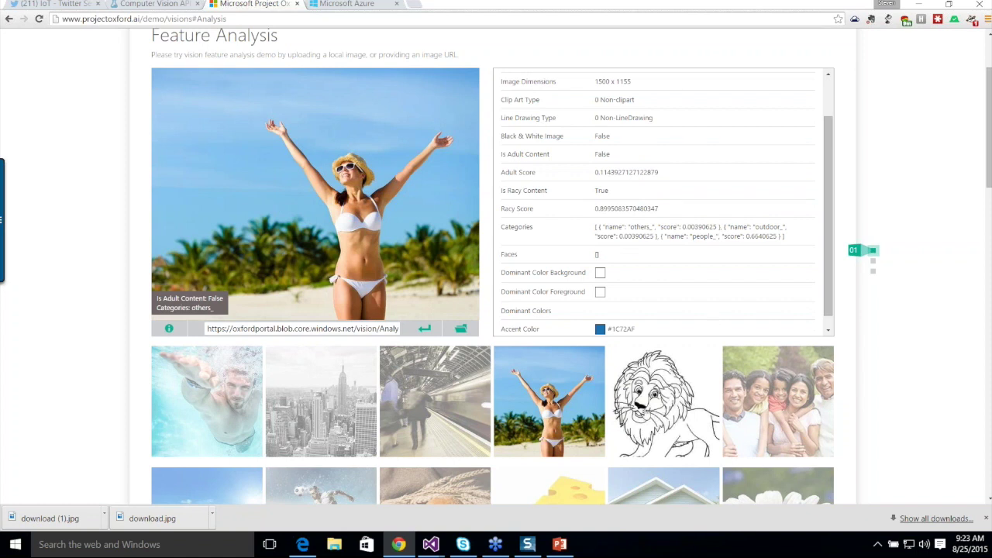
click(663, 402)
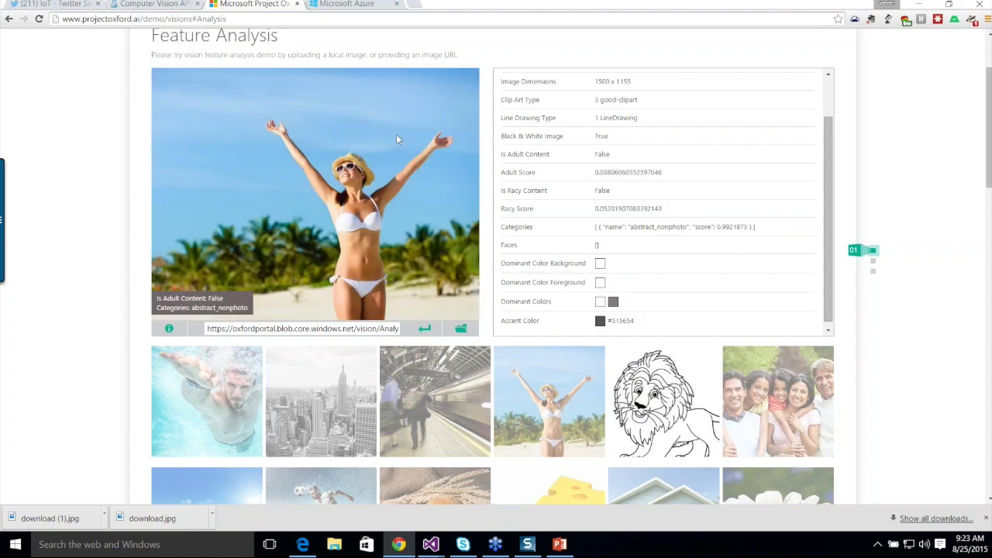
double_click(617, 118)
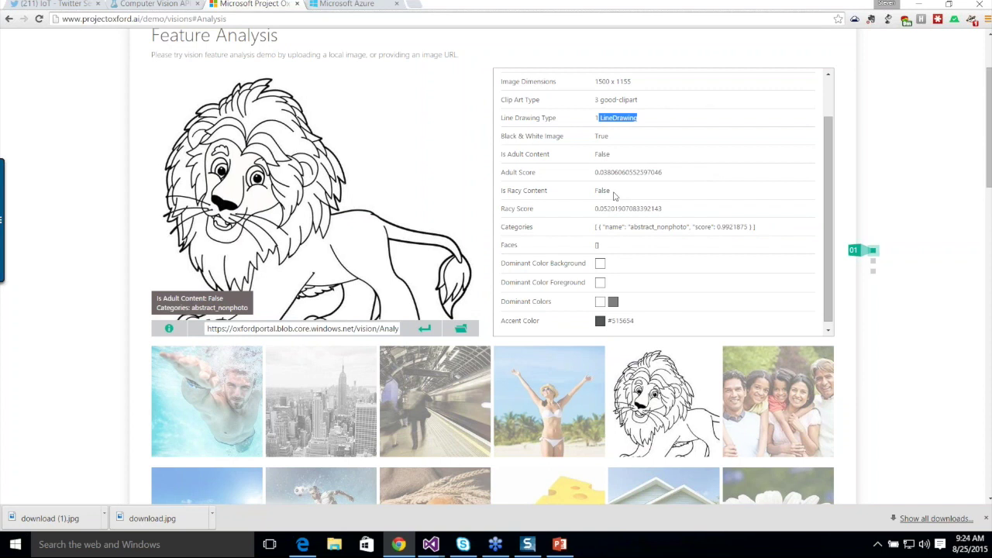
Close the Project Oxford and Computer Vision API pages and open the Service Bus namespaces in the Azure portal.
click(298, 4)
click(197, 4)
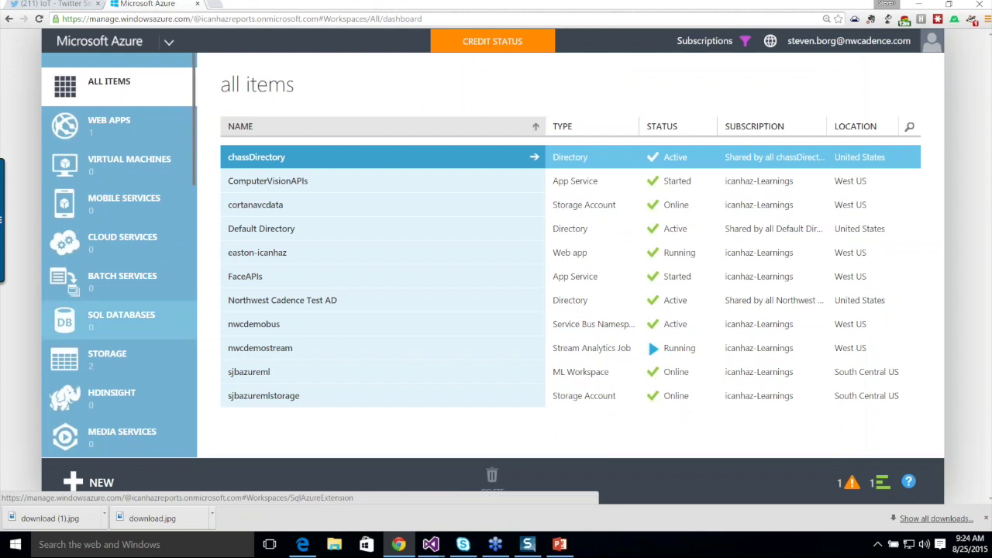
scroll(120, 321, down, 3)
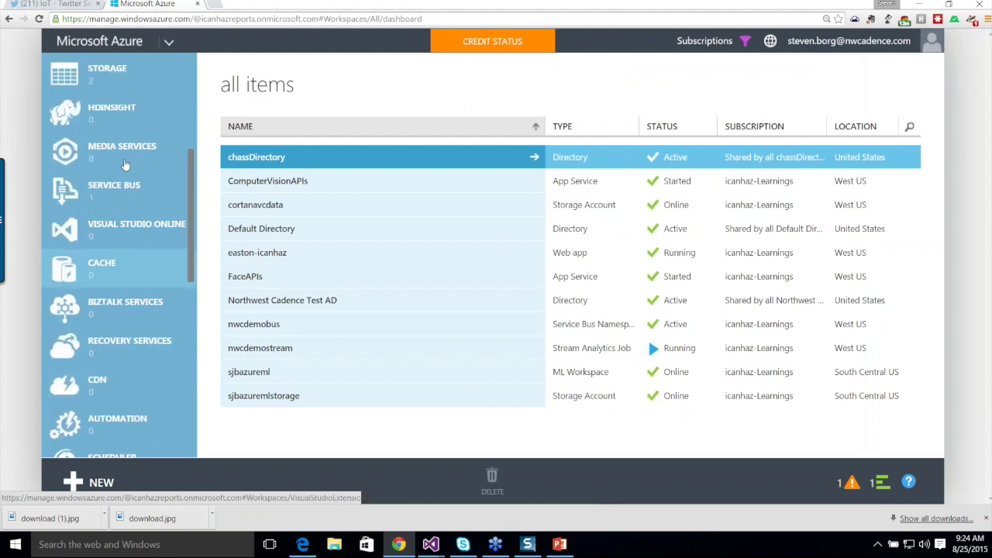
click(122, 193)
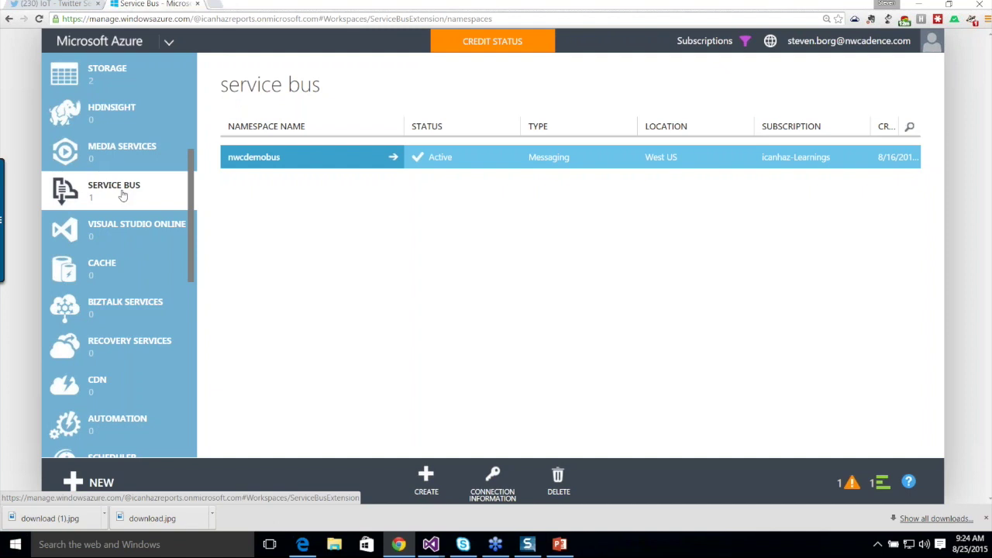
Create a Service Bus namespace named stanstream in the West US region, keeping the Messaging type and Standard tier, and dismiss the completed notifications.
click(428, 478)
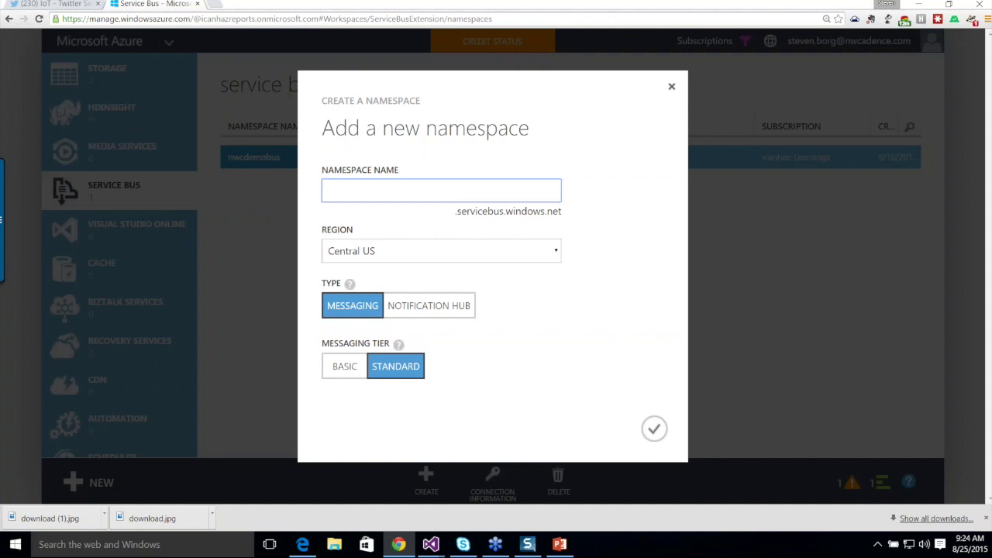
text(stanstraeam)
click(555, 254)
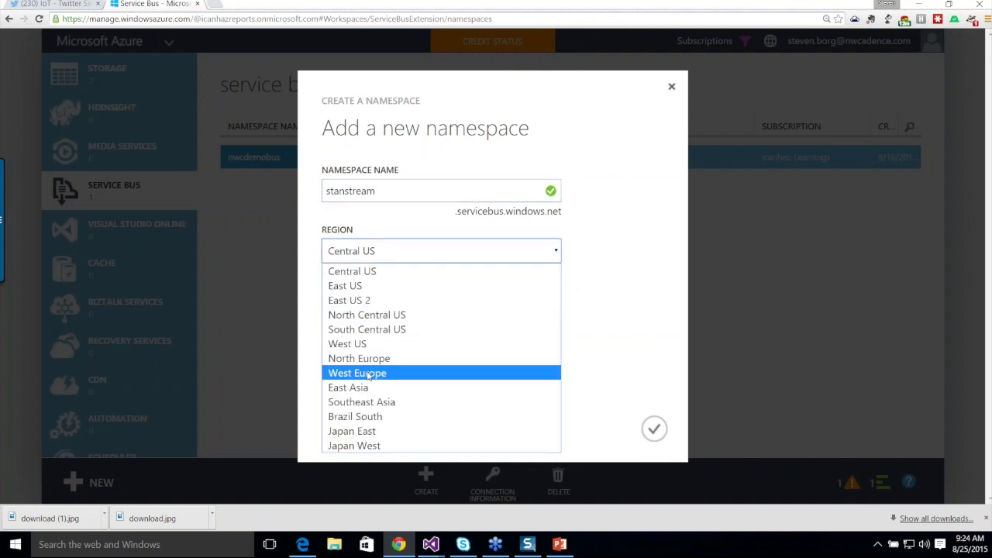
click(376, 344)
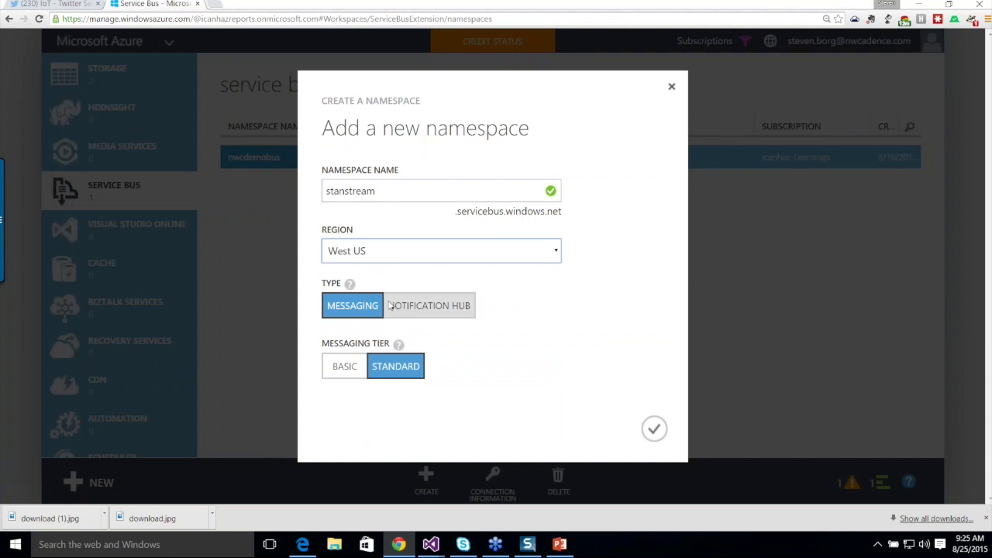
mouse_move(348, 285)
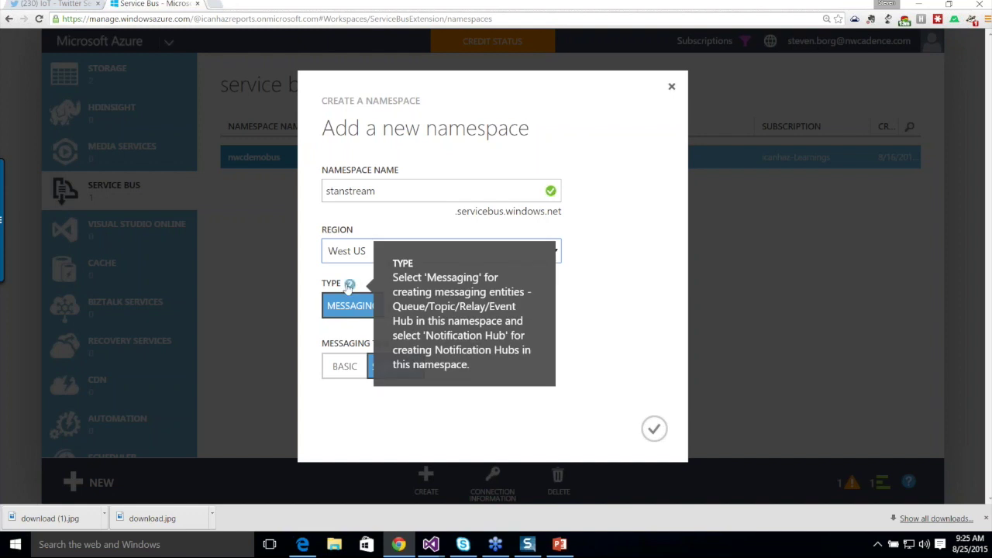
click(652, 430)
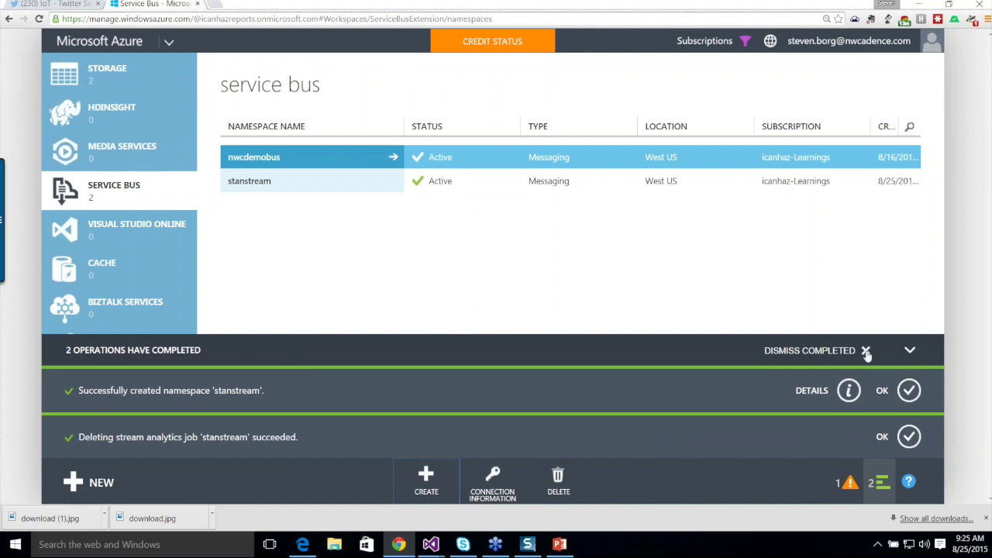
click(809, 350)
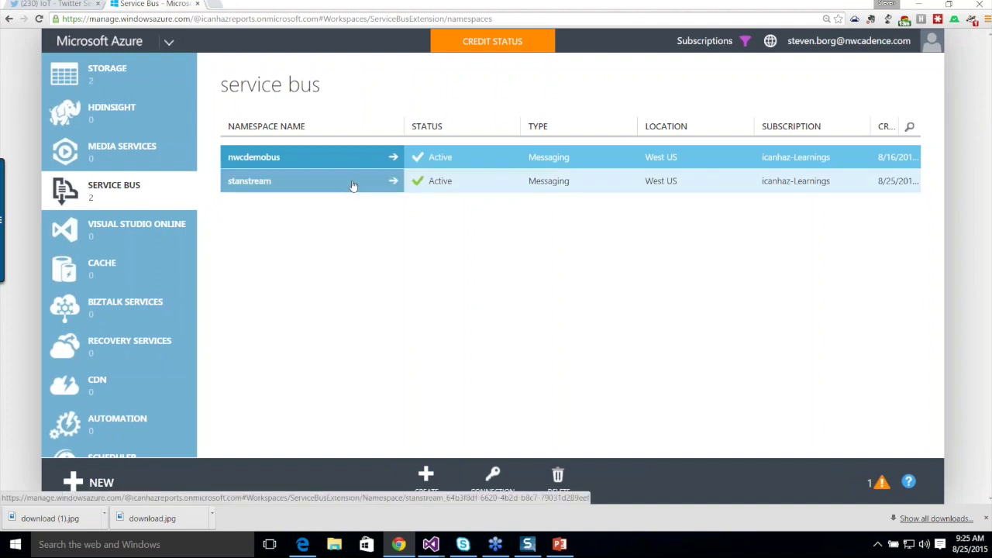
Start a custom event hub named stanhub in the stanstream namespace and proceed to its configuration.
click(394, 181)
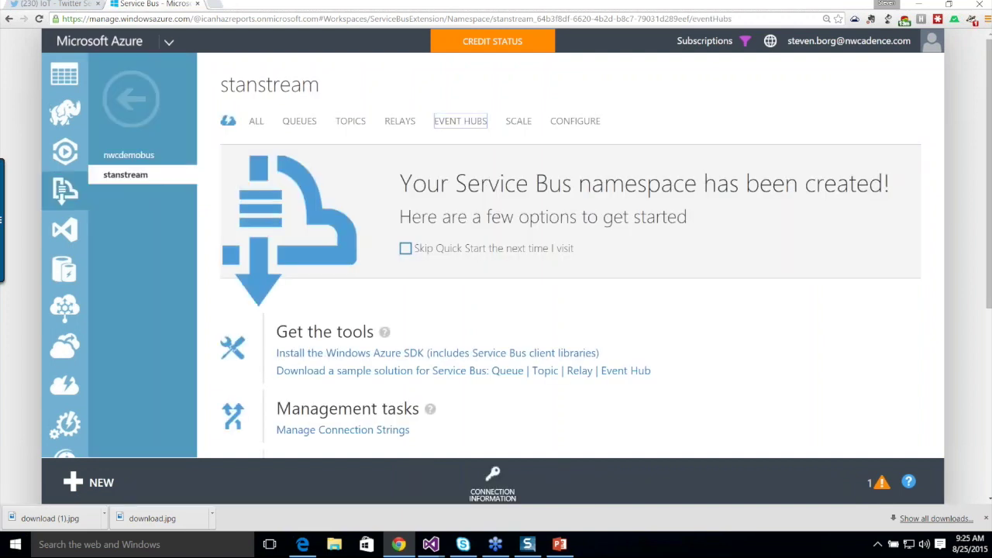
click(460, 121)
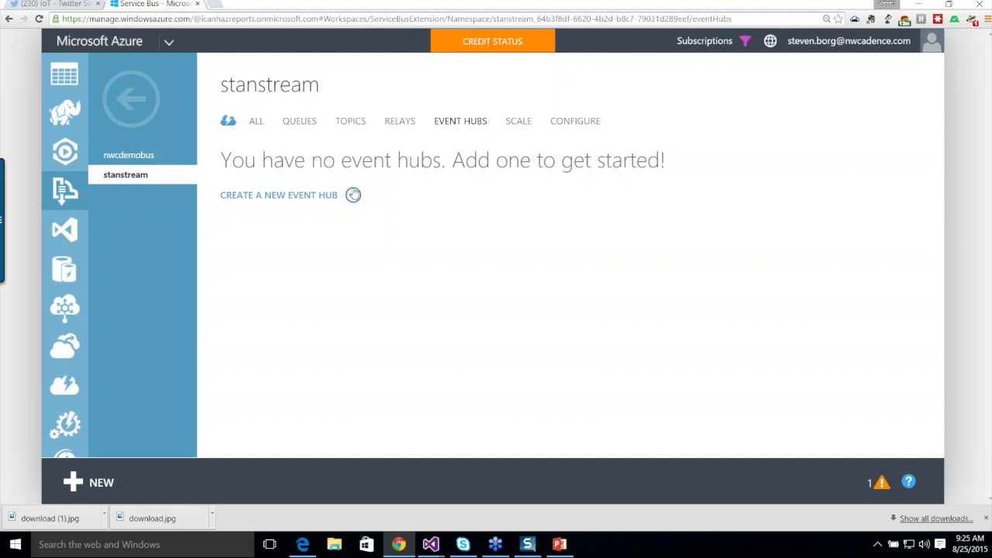
click(352, 195)
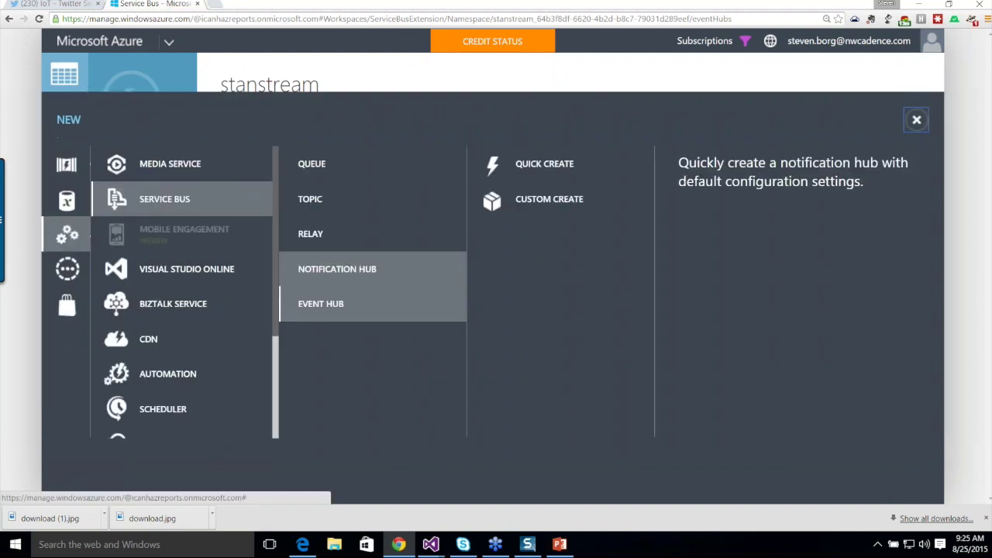
click(558, 203)
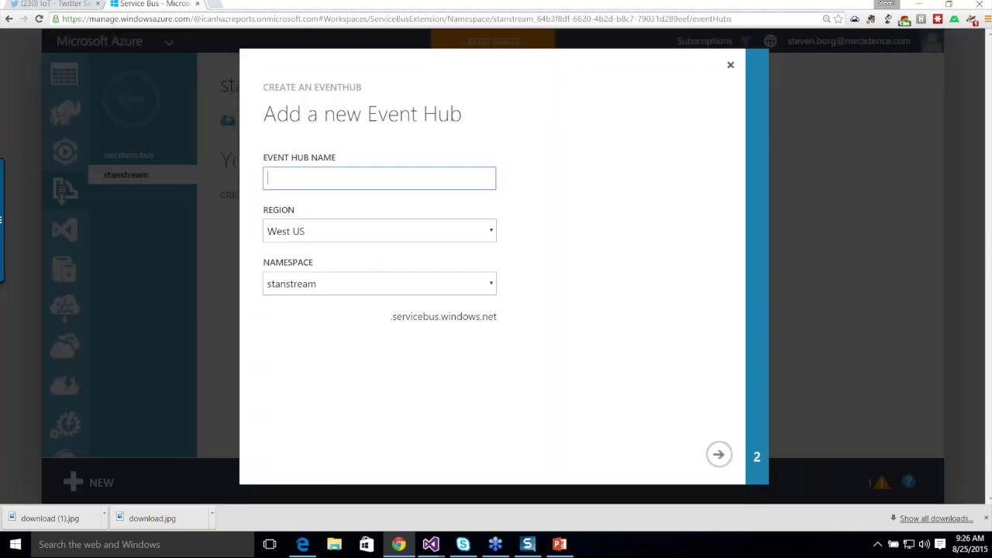
text(stanhub)
click(719, 455)
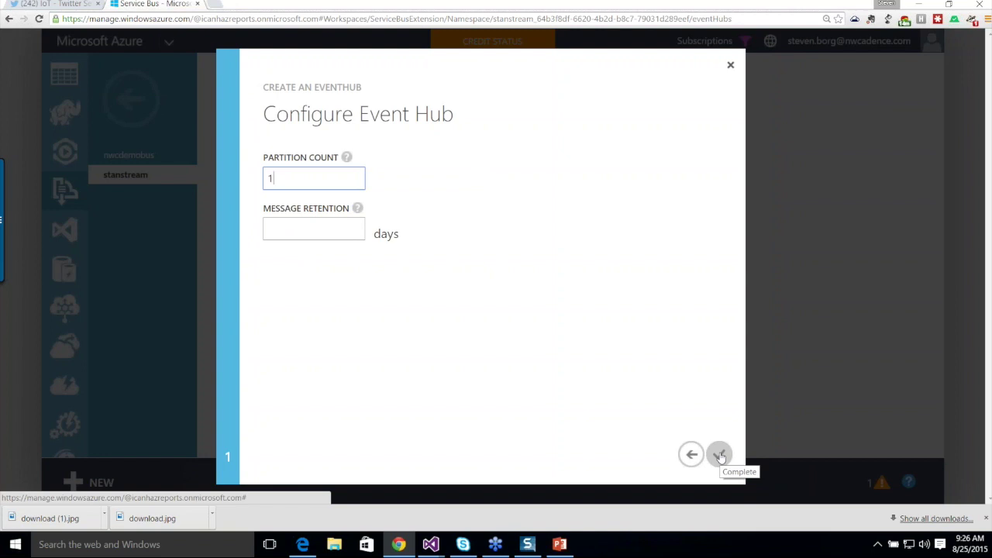
Configure the event hub with a partition count of 2 and message retention of 1 day, and create it.
key(Tab)
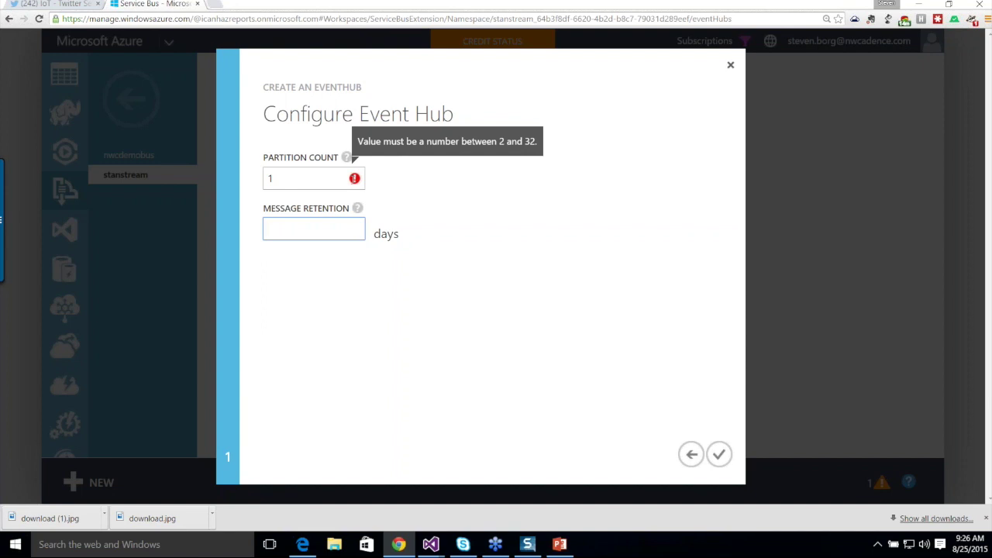
click(299, 177)
key(BackSpace)
text(2)
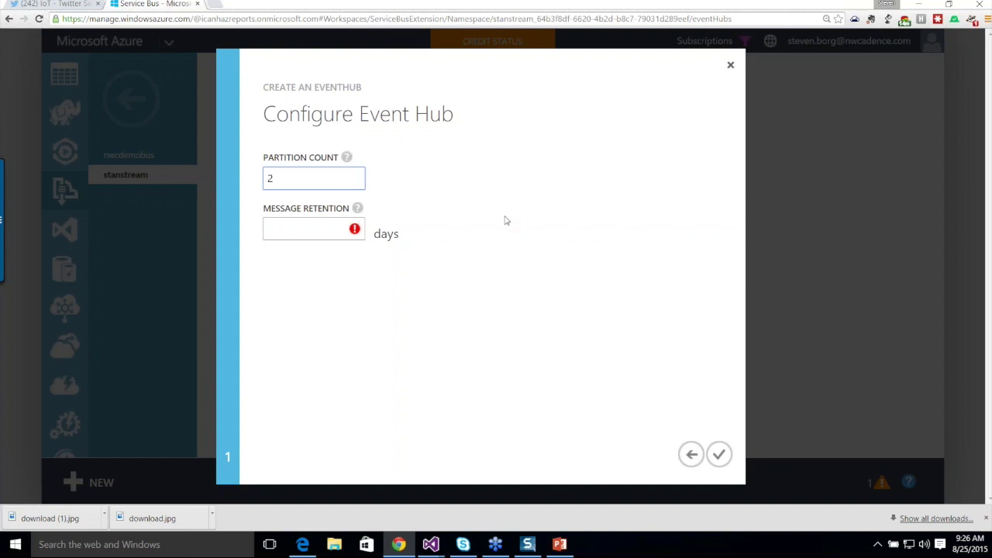
click(293, 227)
text(1)
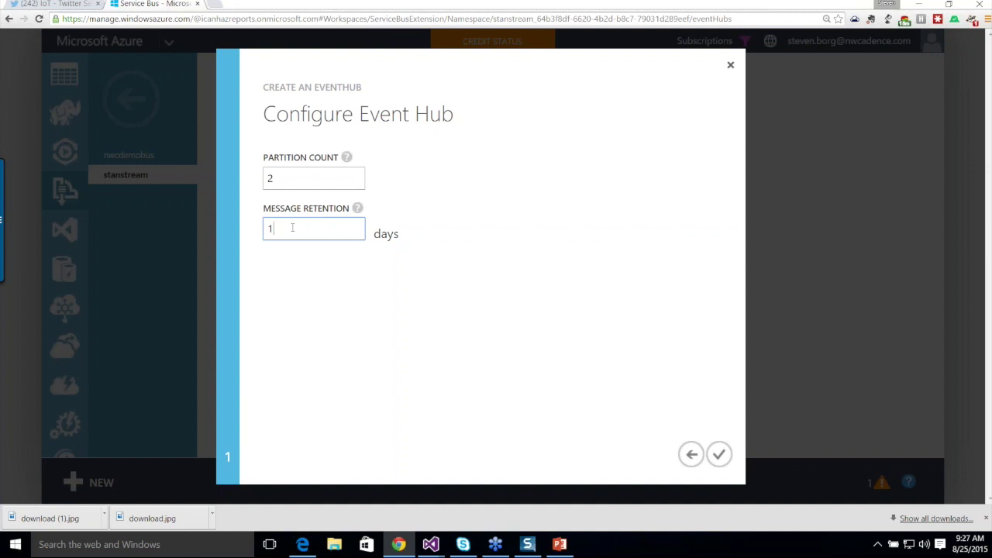
click(717, 455)
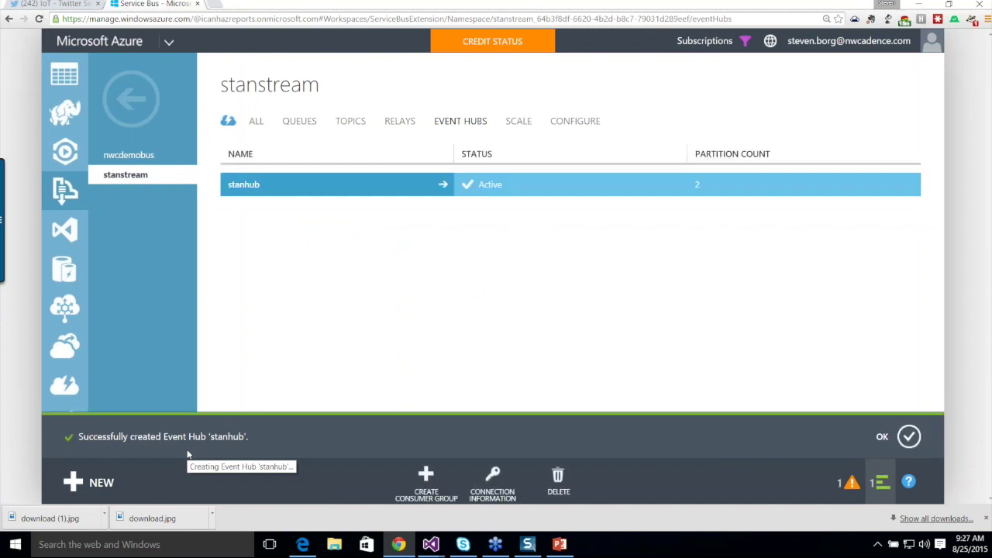
Add a shared access policy named stan with Manage, Send and Listen permissions to the stanhub event hub and save it.
click(403, 189)
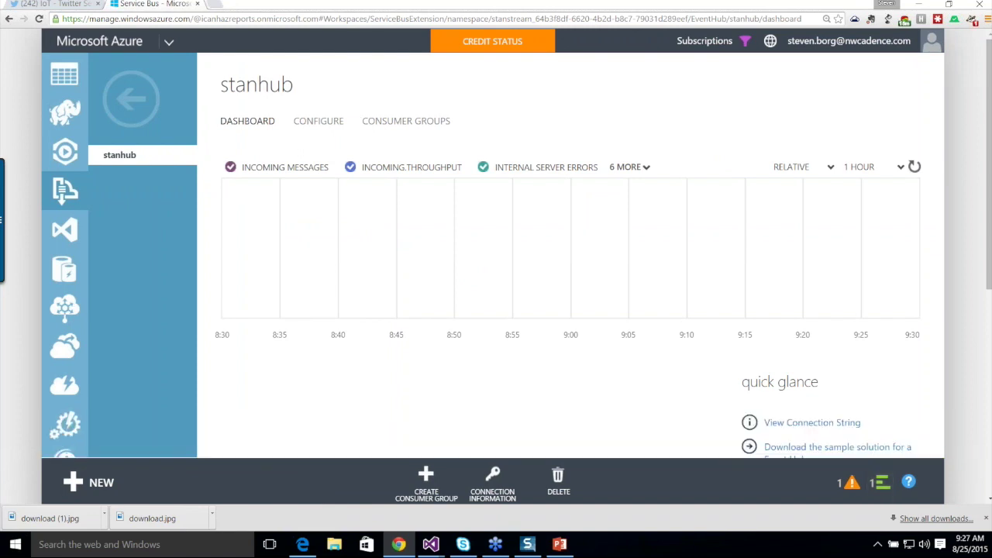
click(324, 126)
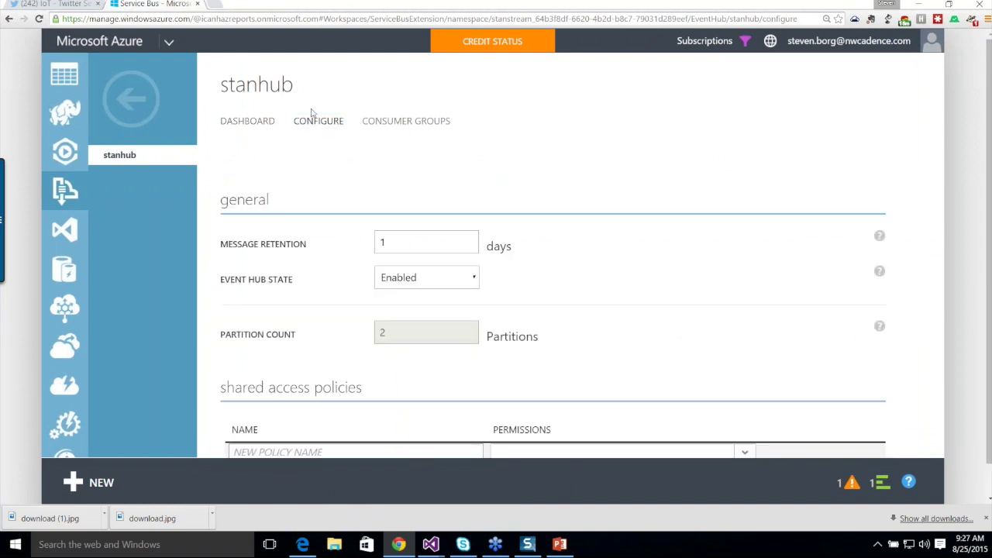
scroll(310, 113, down, 1)
click(343, 421)
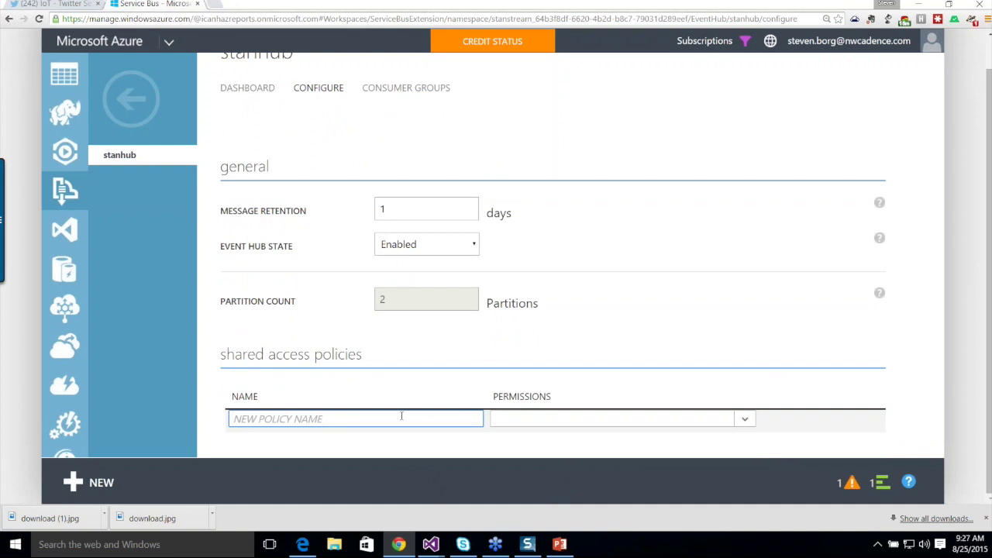
text(stan)
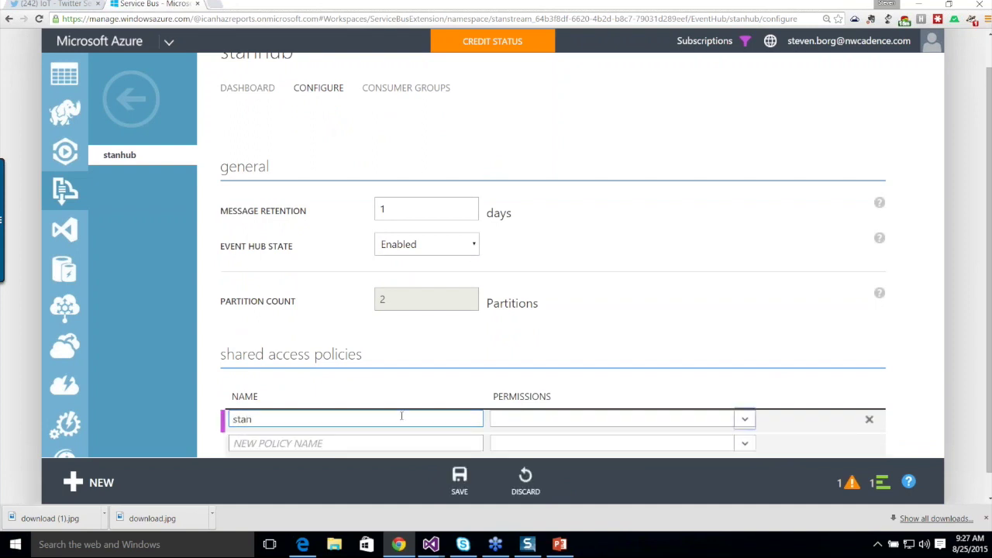
click(742, 419)
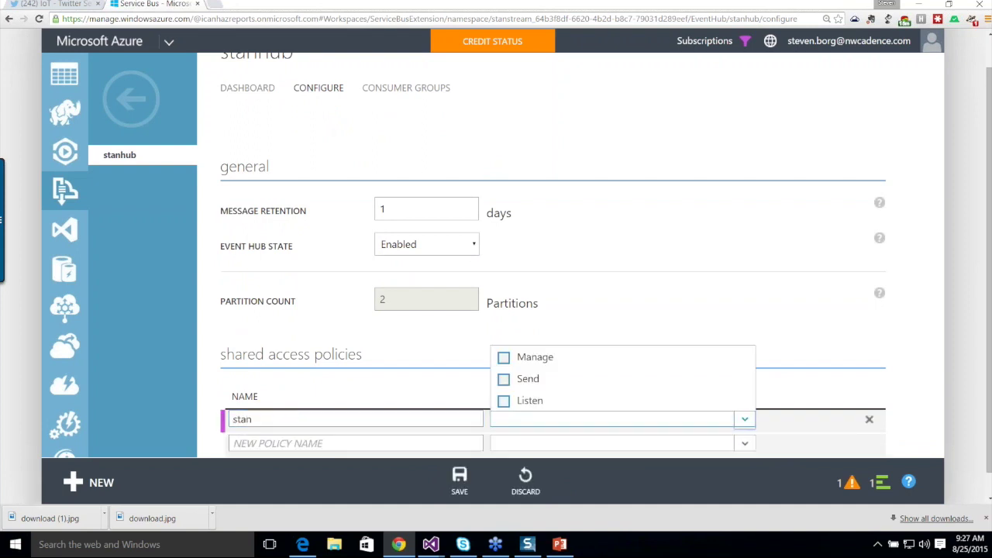
click(504, 357)
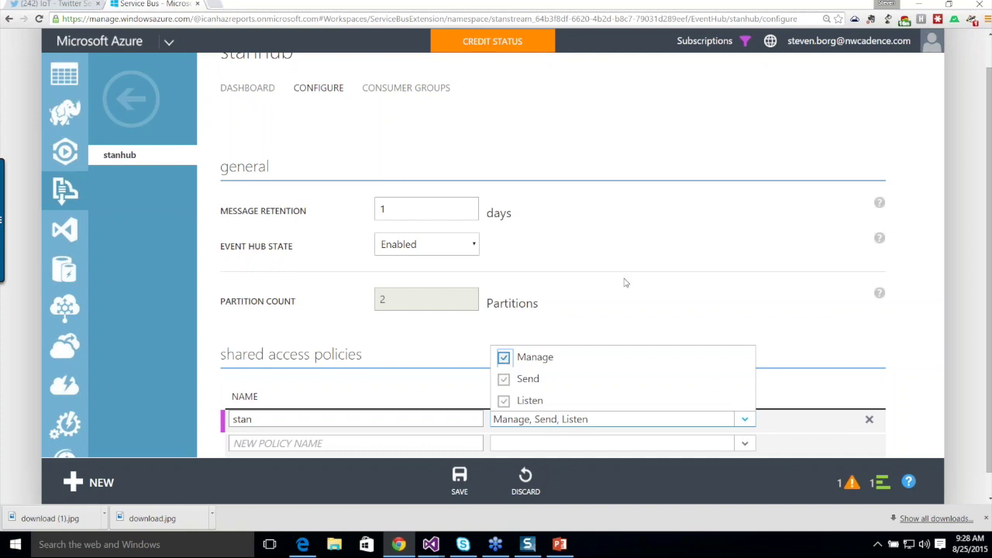
click(674, 290)
click(458, 479)
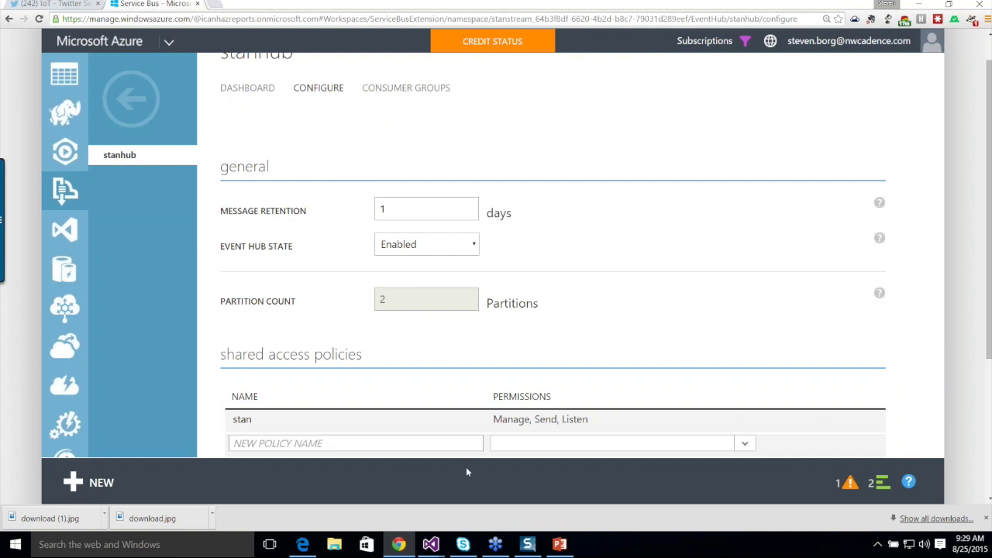
Dismiss the subscription credit warning and reopen the stanhub event hub in the stanstream Service Bus namespace.
click(850, 482)
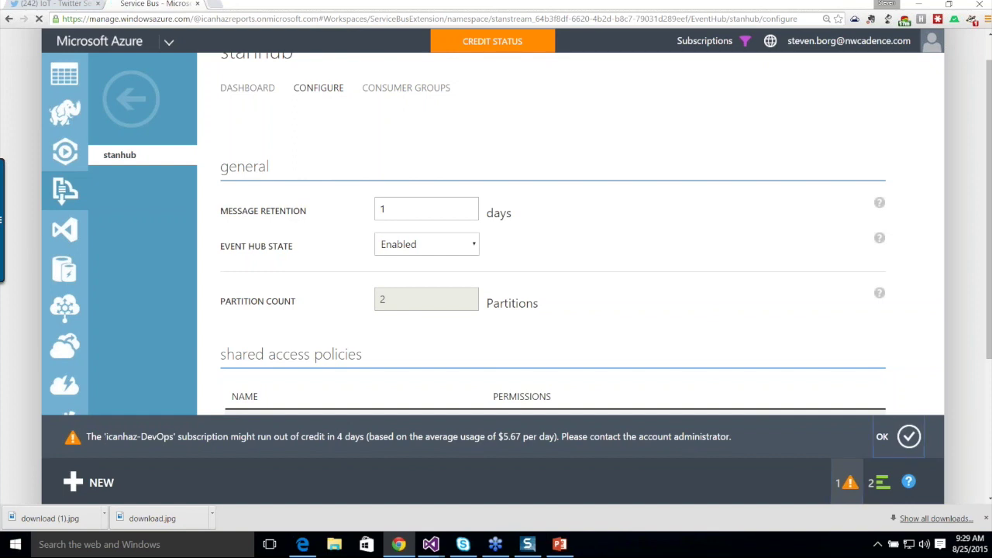
click(907, 436)
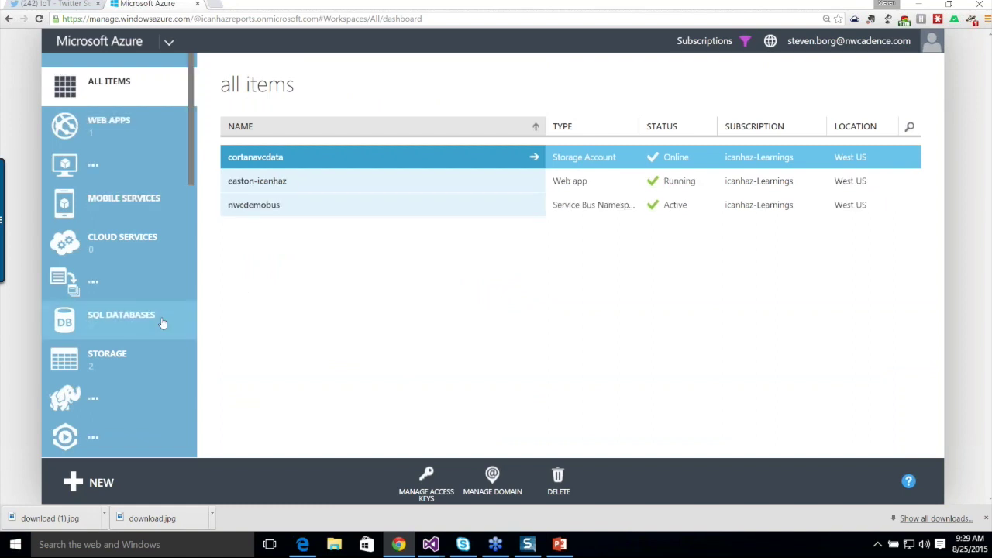
scroll(163, 324, down, 5)
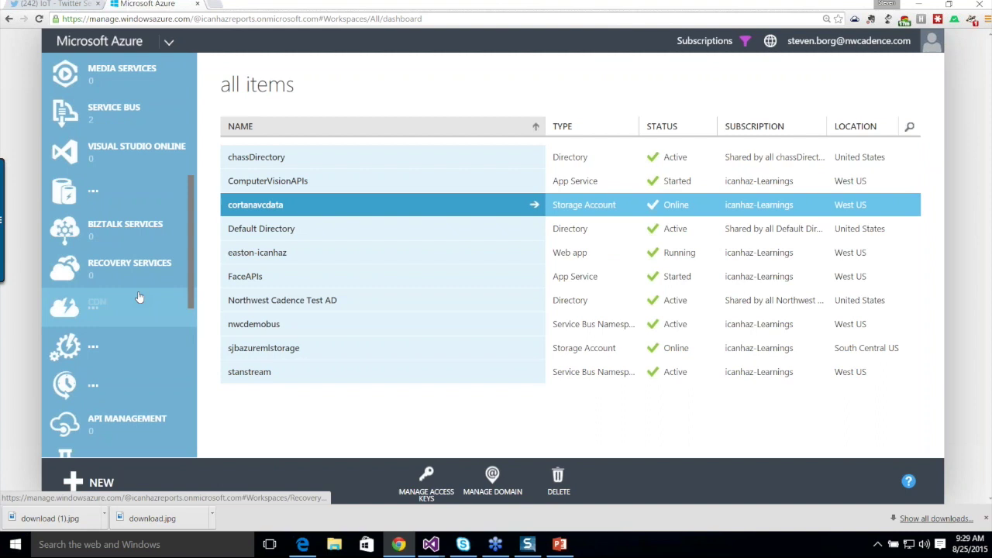
click(114, 110)
click(453, 122)
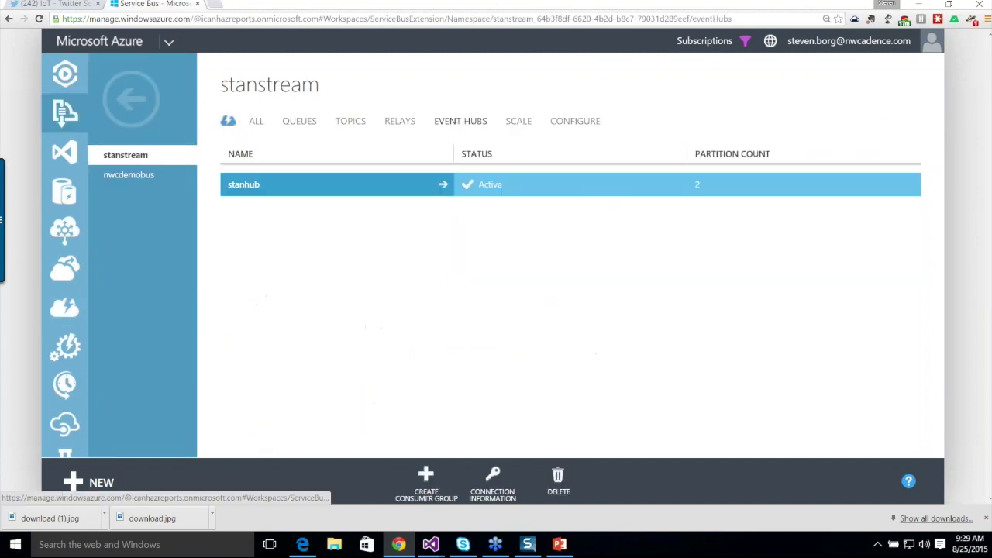
click(248, 184)
Copy the stan policy's connection string from stanhub's access connection information and close the dialog.
scroll(852, 356, down, 1)
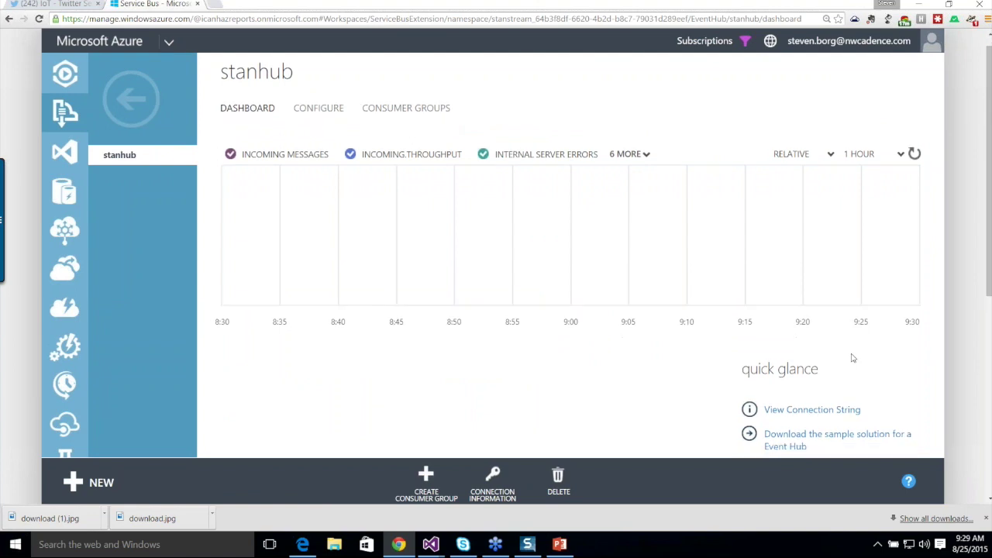
scroll(852, 357, down, 2)
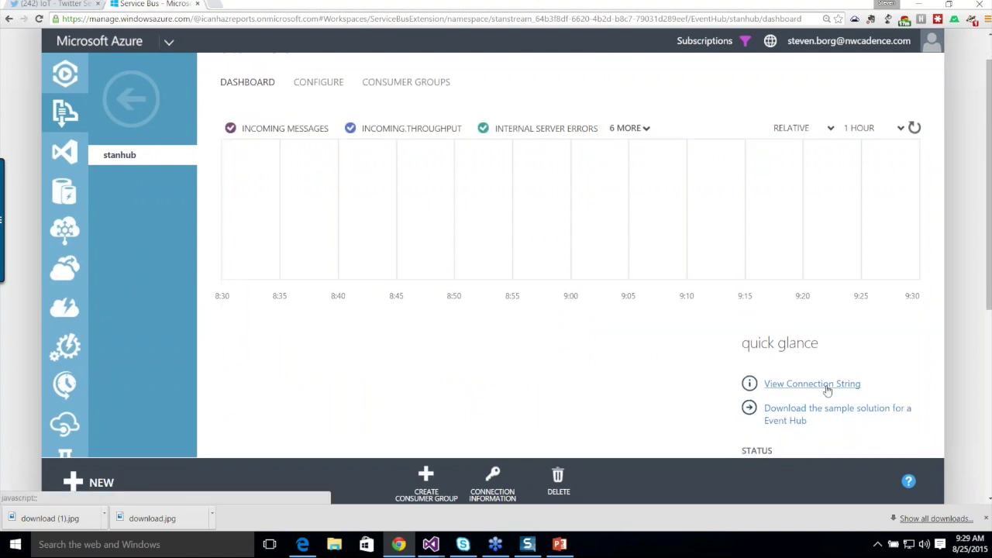
click(826, 384)
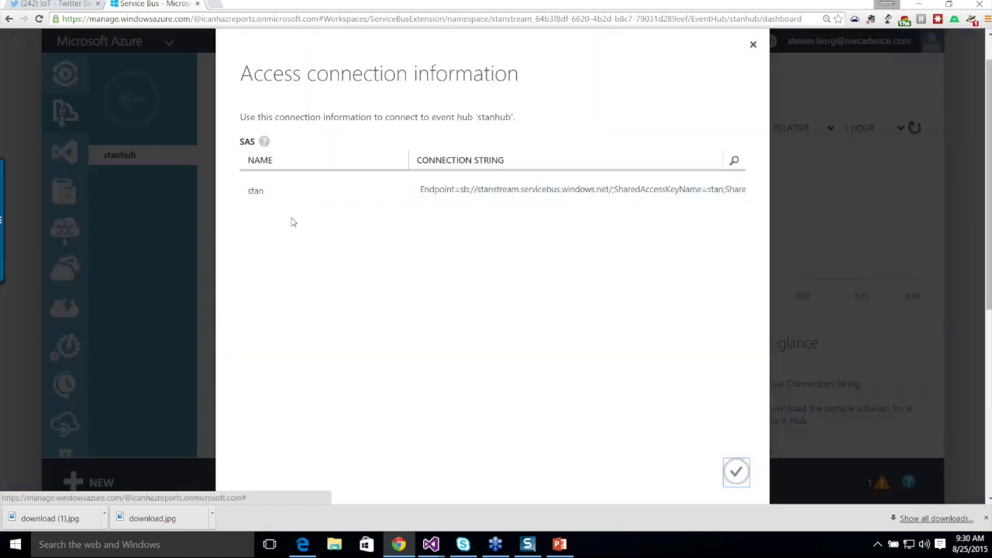
mouse_move(627, 205)
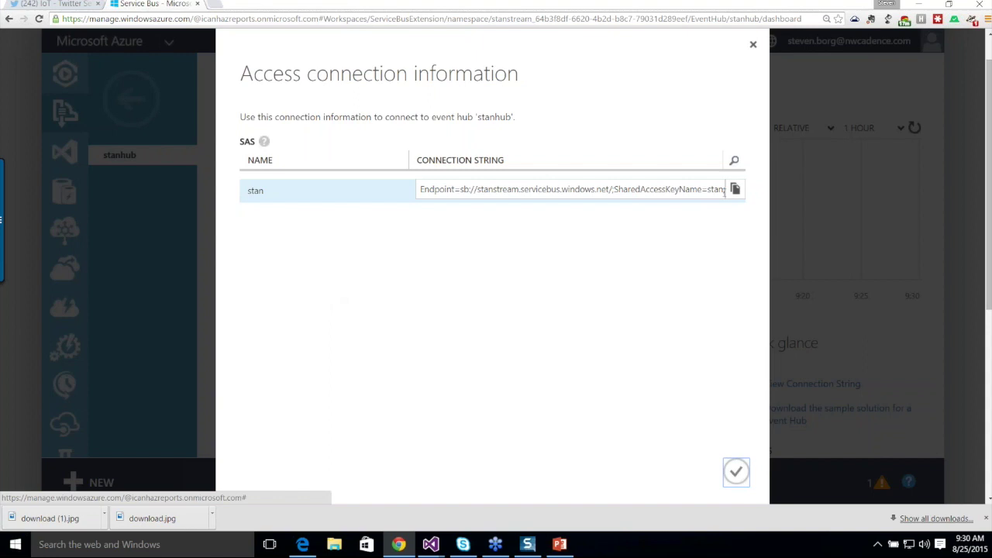
click(735, 189)
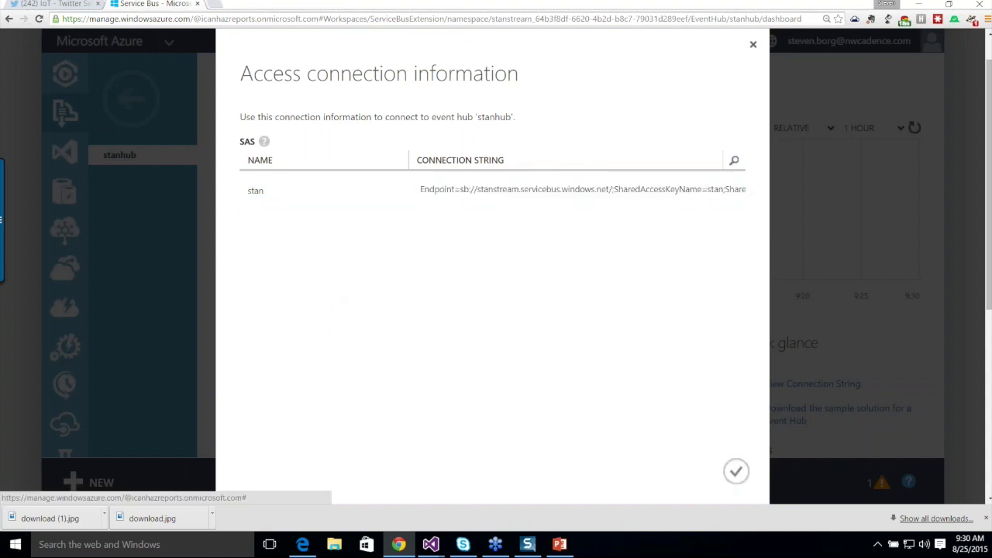
click(735, 471)
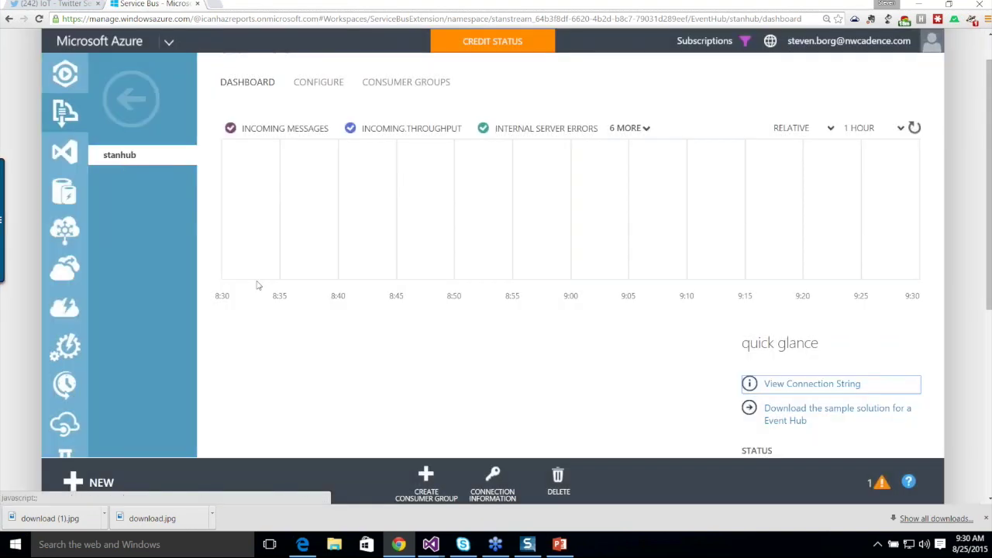
Switch to TwitterClient in Visual Studio, paste the connection string into EventHubConnectionString in App.config, set EventHubName to stanhub, and run the application.
click(431, 547)
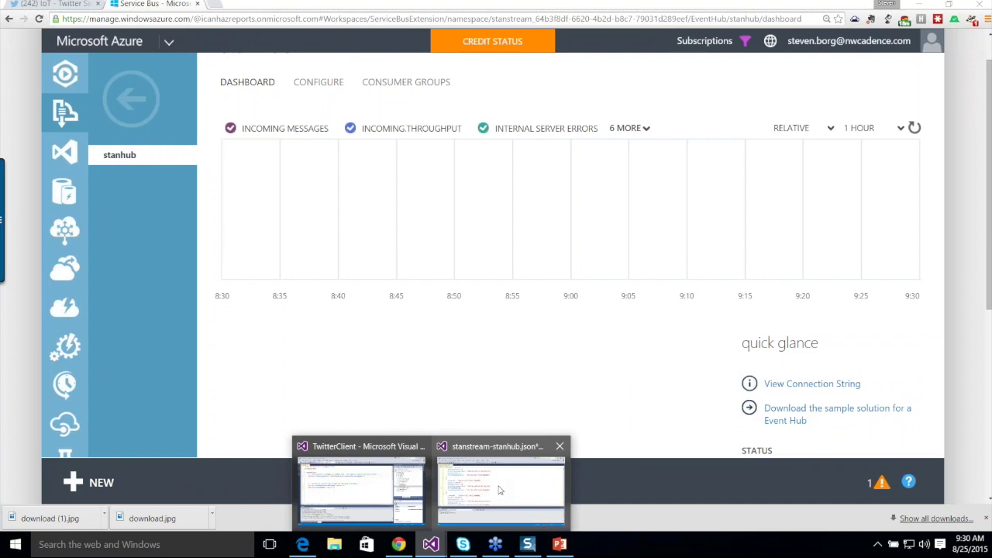
mouse_move(463, 489)
click(361, 488)
key(ctrl+v)
scroll(273, 220, left, 5)
click(267, 233)
text(stanhub)
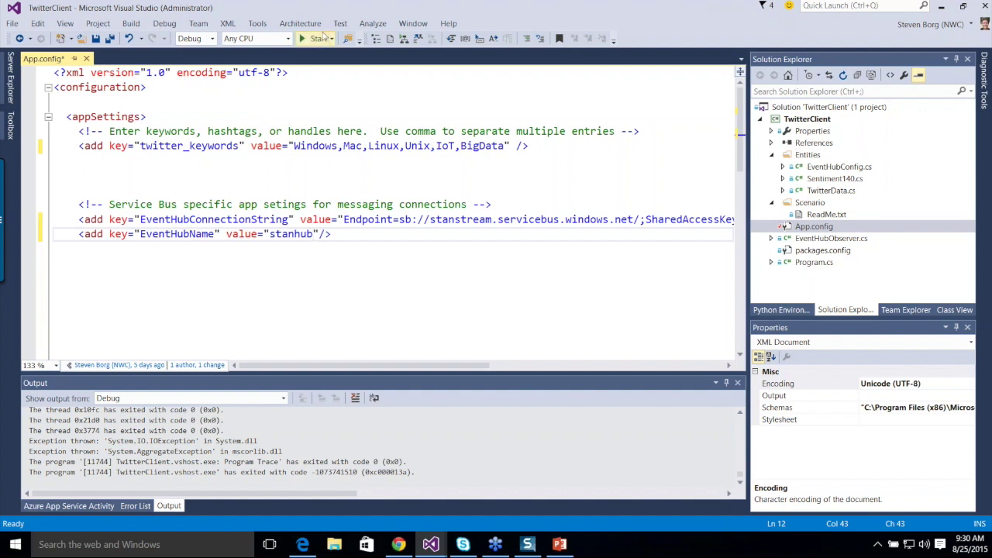
click(310, 42)
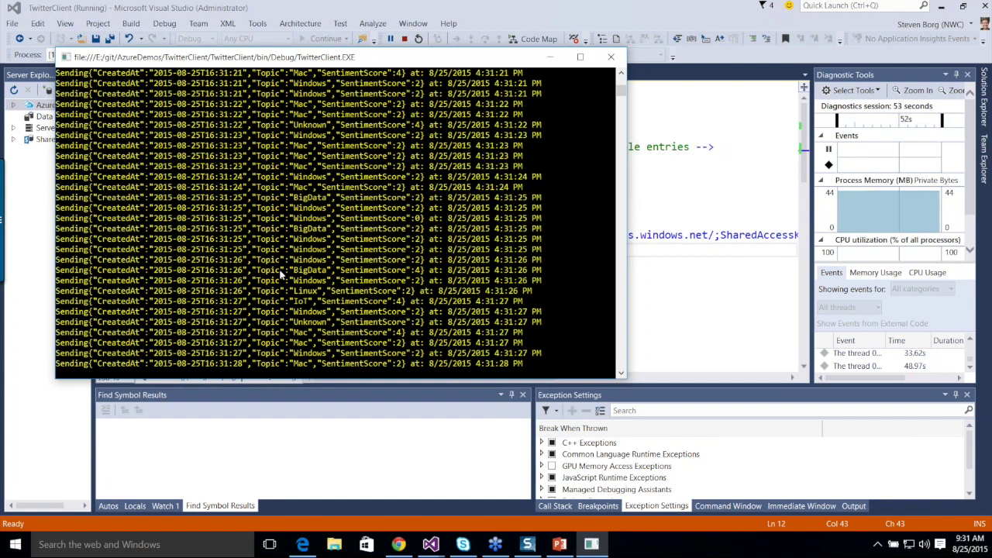
Return to the Azure portal and create a Stream Analytics job named stanstream in West US with the cortanavcdata monitoring storage account.
key(alt+Tab)
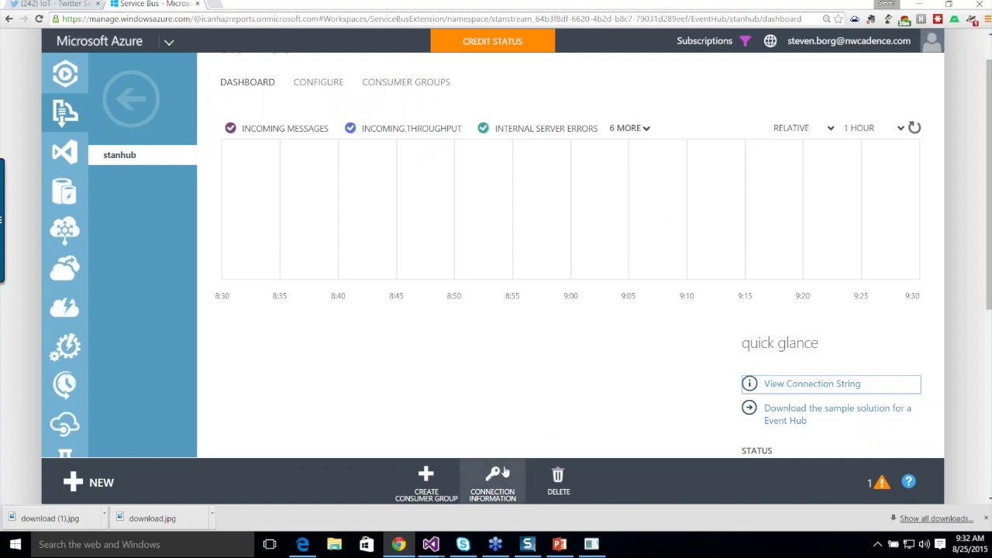
click(135, 102)
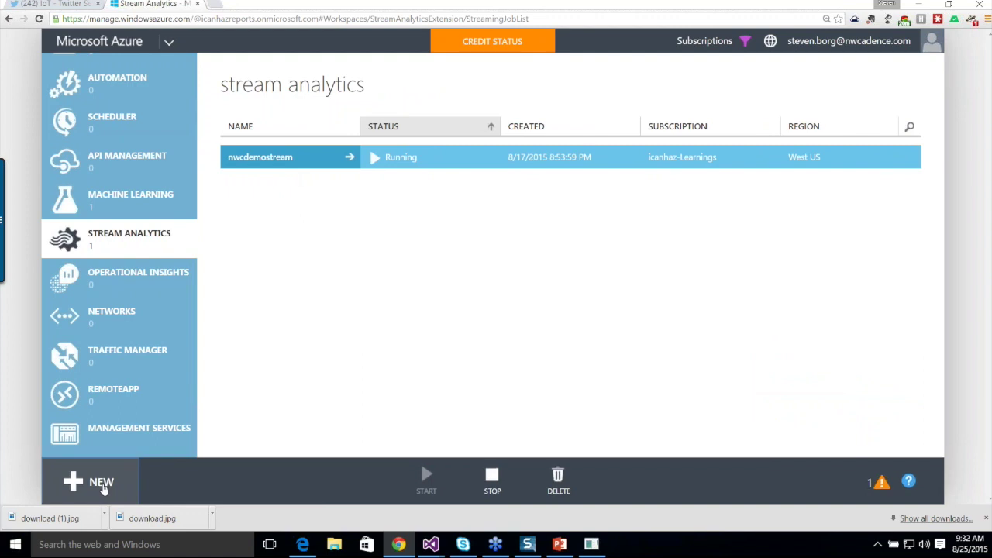
click(103, 484)
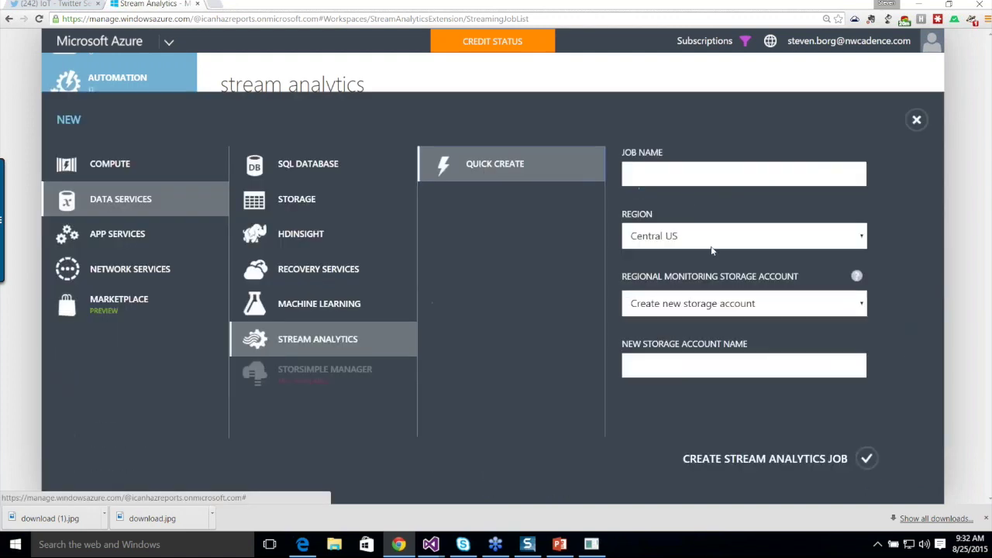
click(707, 241)
click(682, 333)
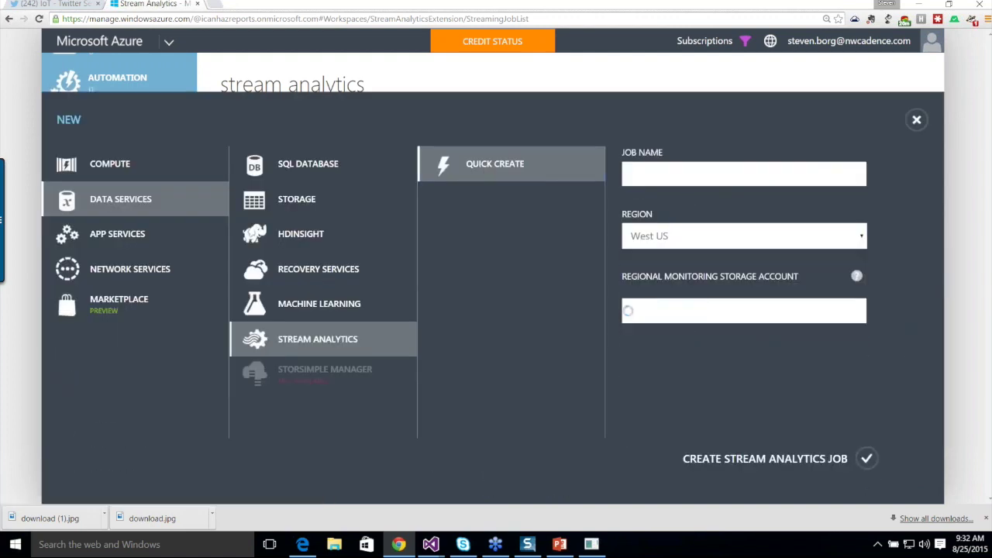
click(674, 169)
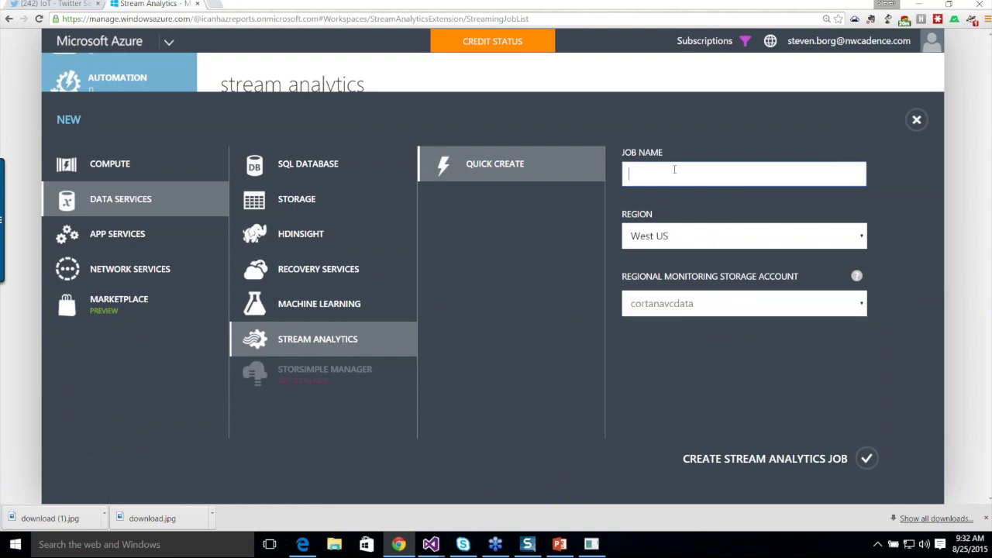
text(stanstream)
click(865, 462)
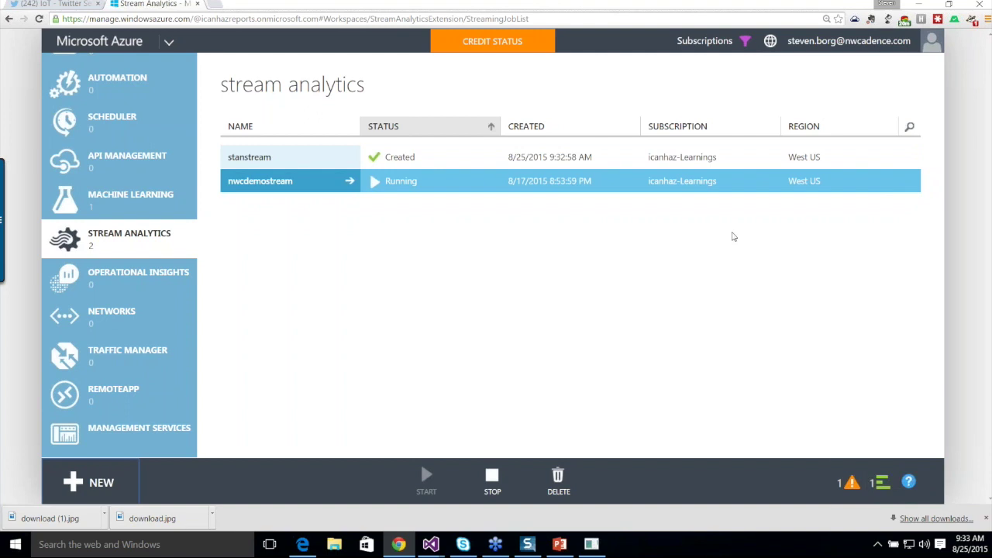
Start adding an input to the stanstream job as a data stream from an Event Hub, proceeding to the Event Hub settings.
click(325, 159)
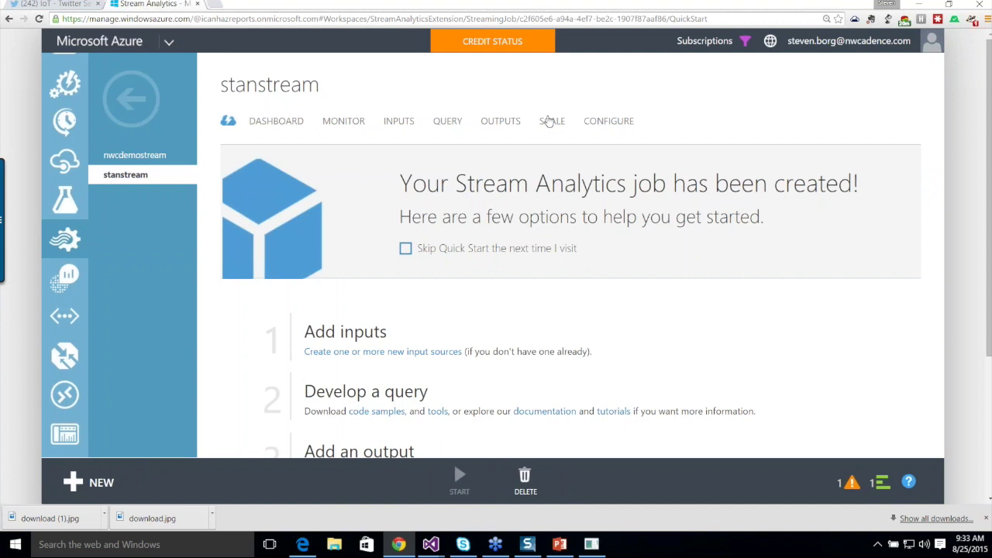
click(403, 124)
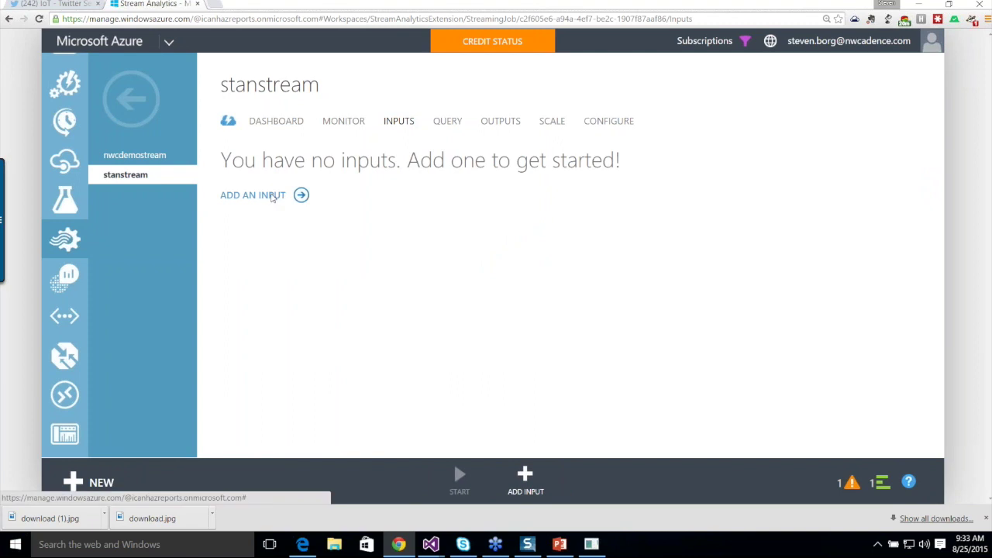
click(271, 196)
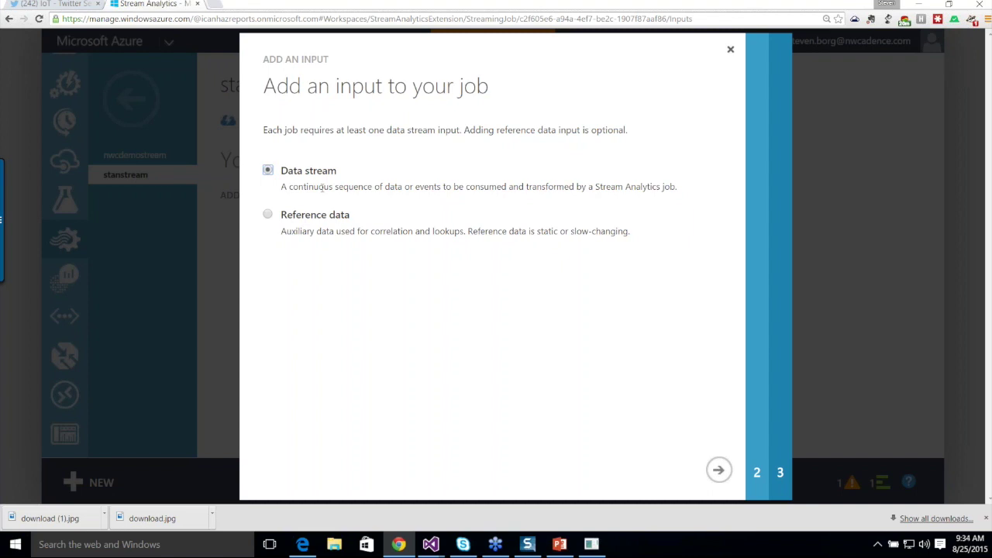
click(721, 472)
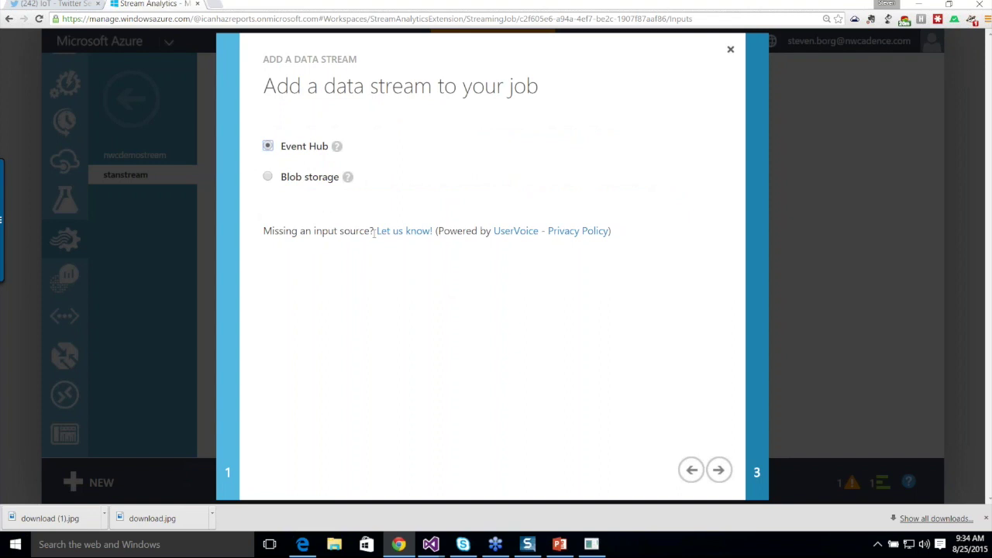
mouse_move(336, 146)
click(719, 469)
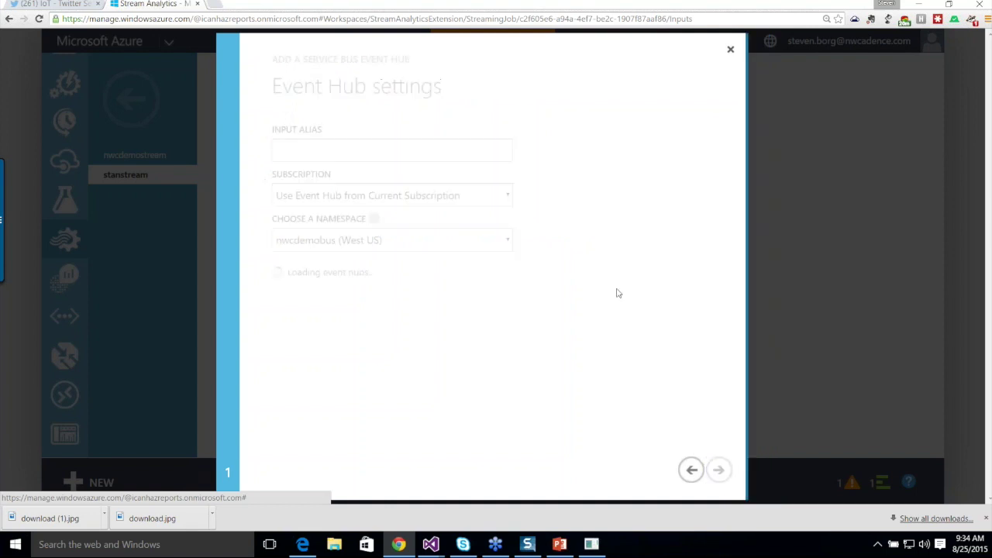
text(stanh)
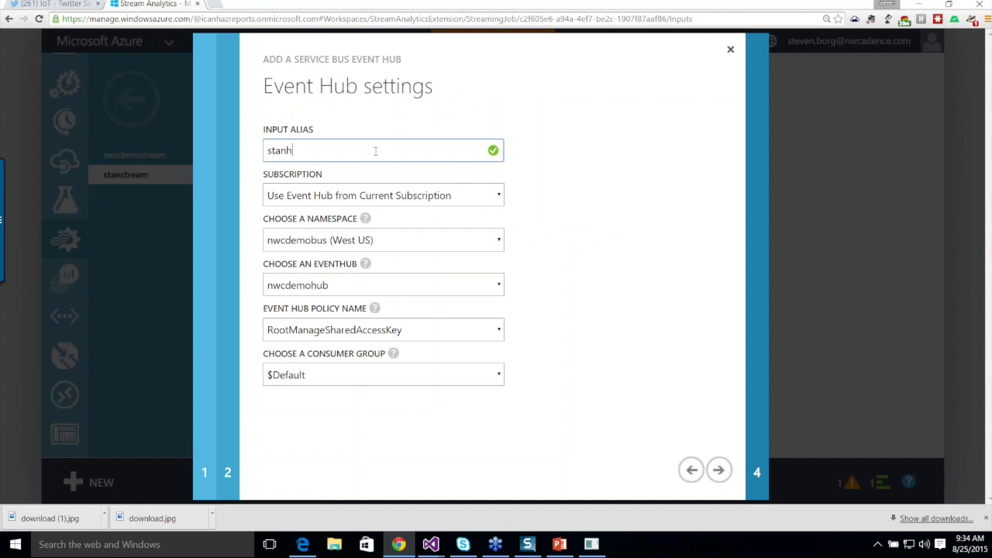
key(BackSpace)
text(hub)
drag(337, 150, 260, 150)
text(in)
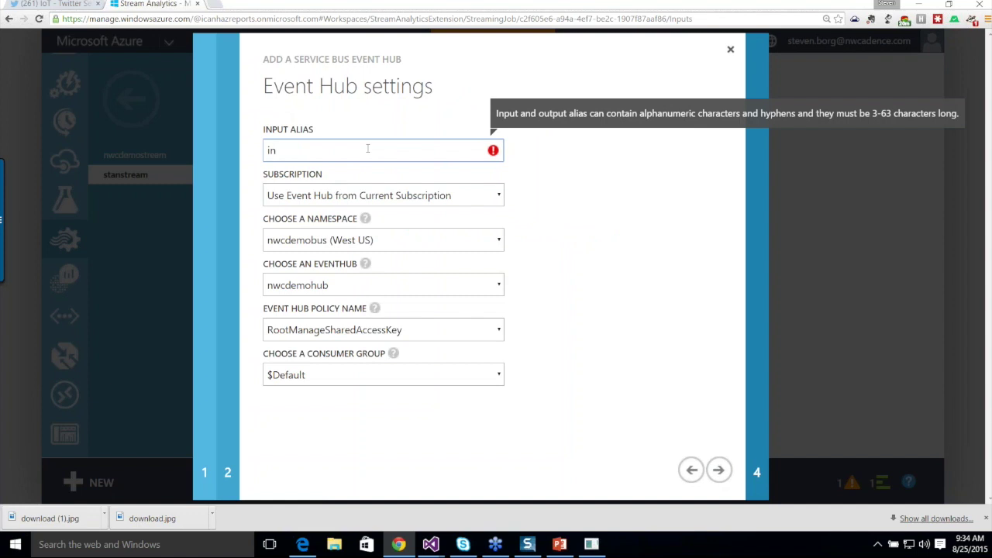
key(BackSpace)
key(BackSpace)
Name the input stanin, select the stanstream namespace, stanhub event hub and stan policy, and continue to the serialization settings.
text(stanin)
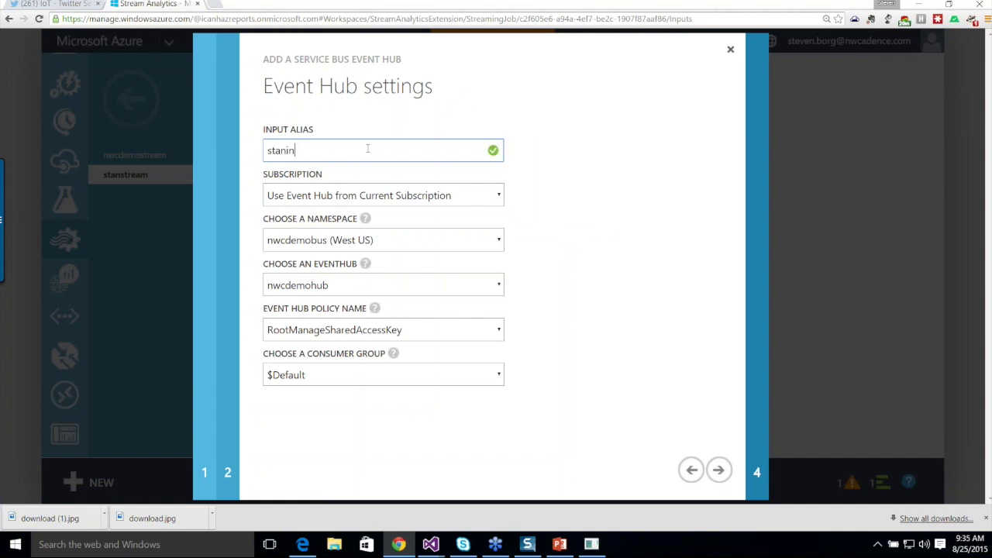
click(500, 285)
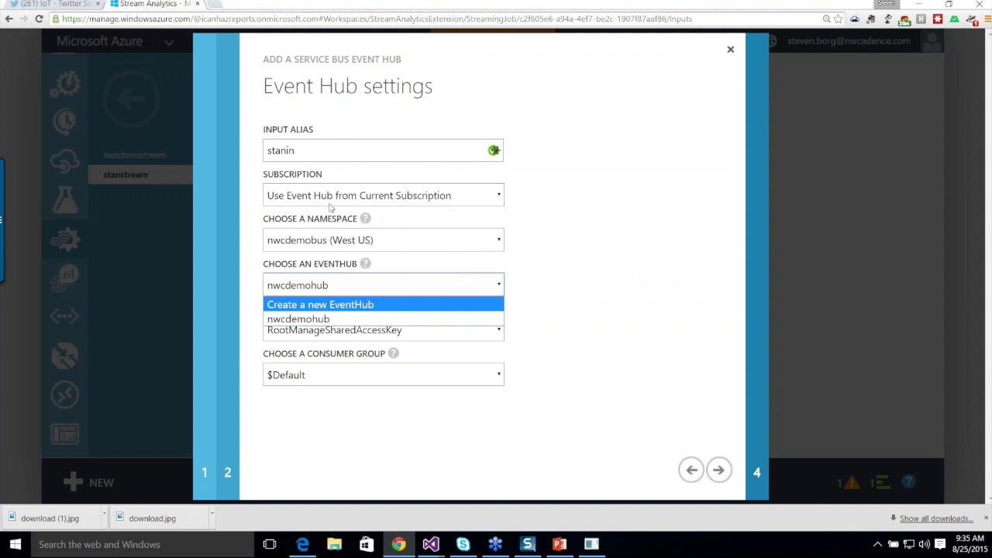
click(398, 245)
click(398, 243)
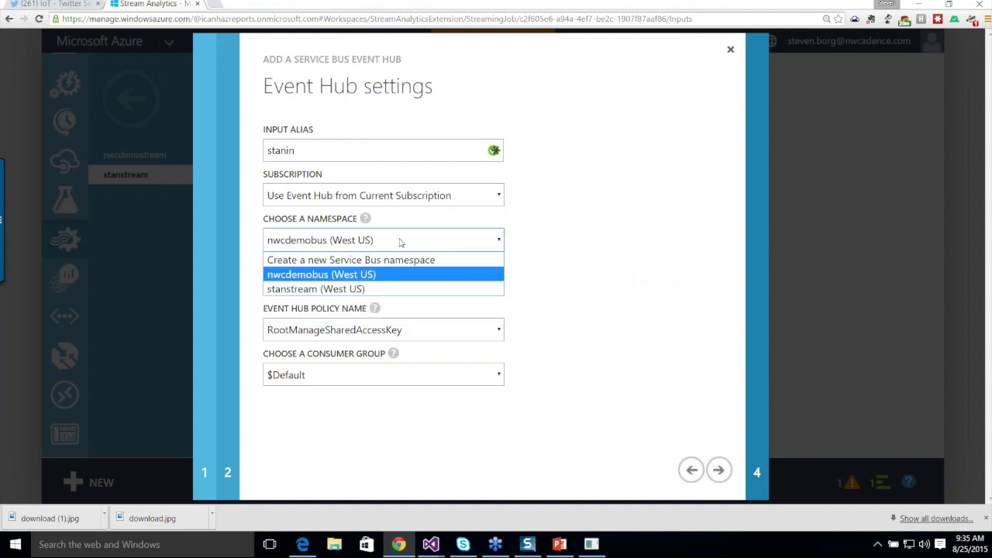
click(338, 289)
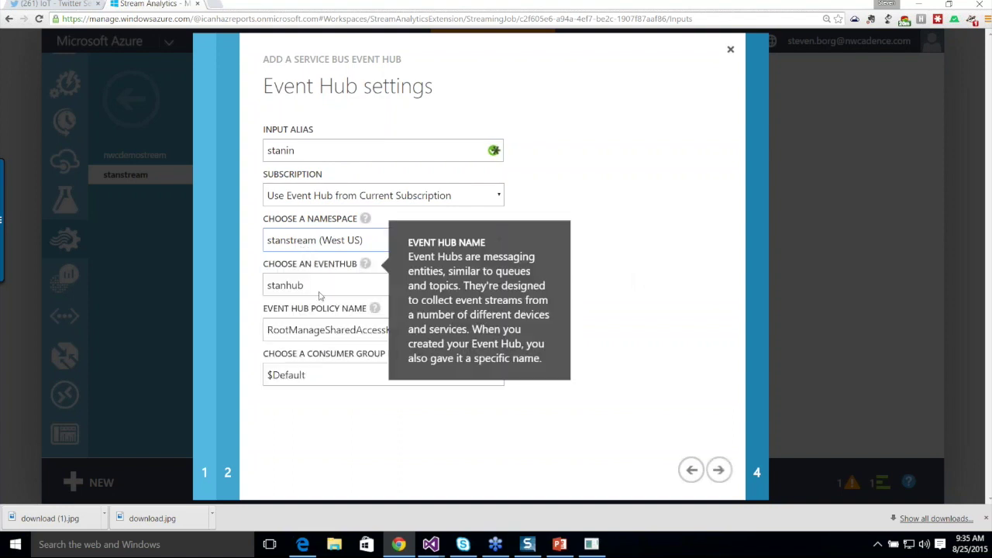
click(474, 330)
click(313, 365)
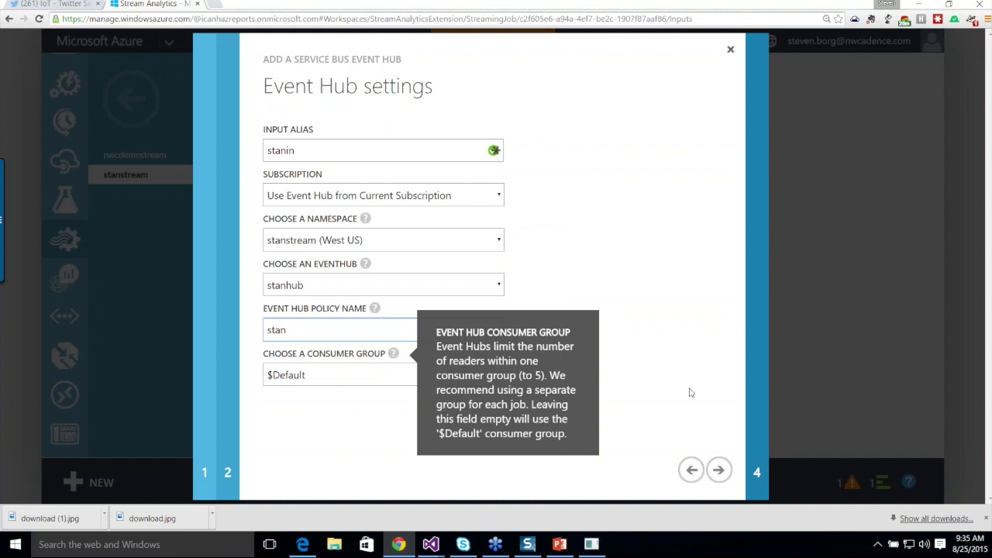
click(720, 471)
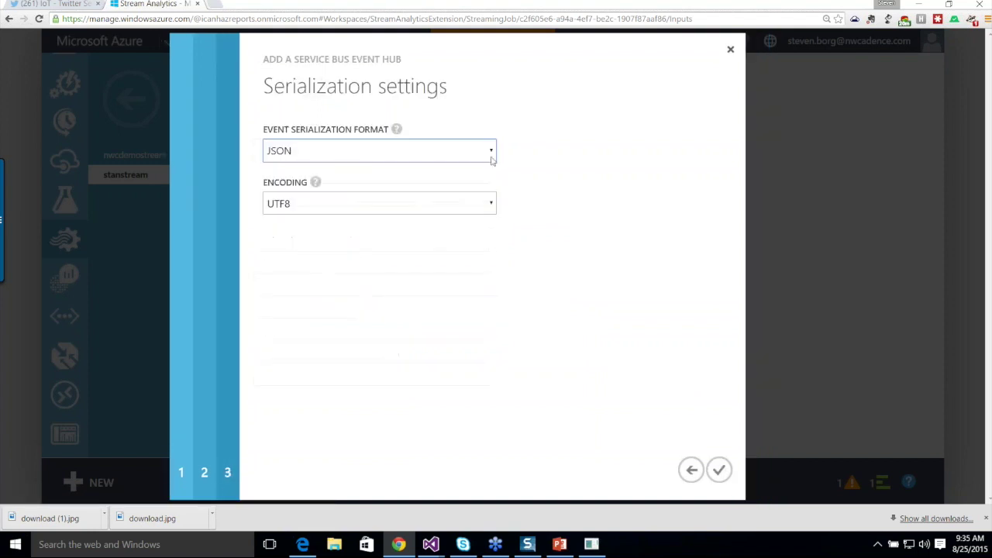
Choose JSON serialization with UTF8 encoding and finish adding the stanin input.
click(492, 151)
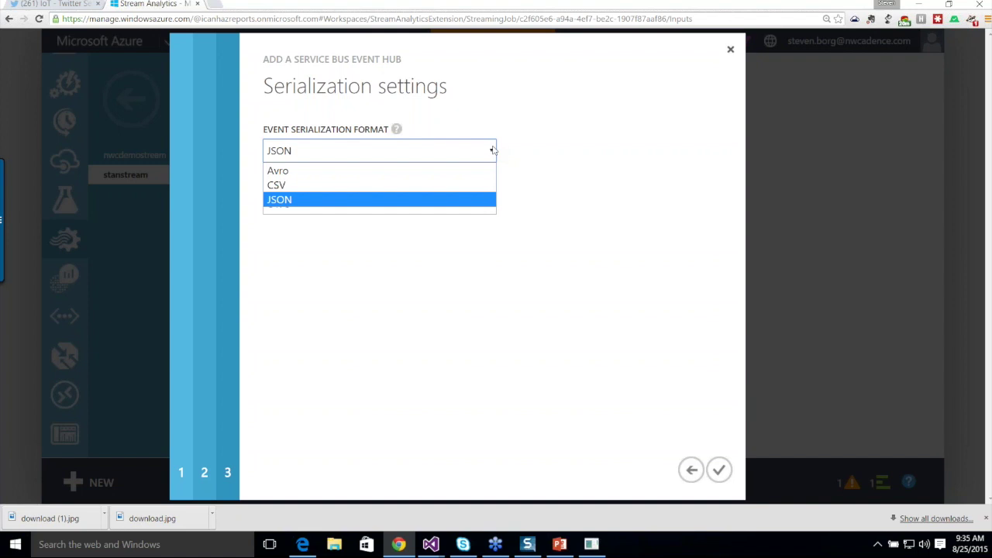
click(454, 200)
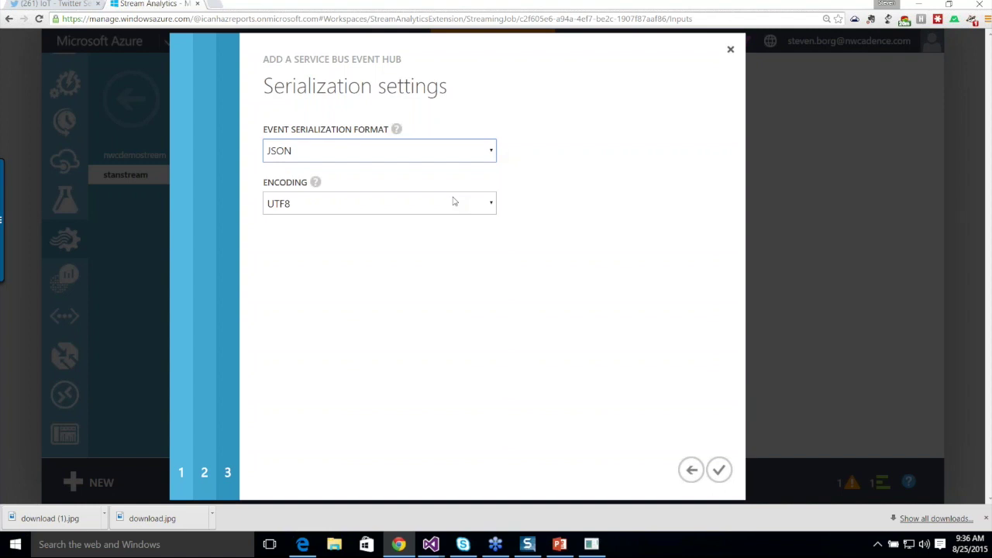
click(722, 474)
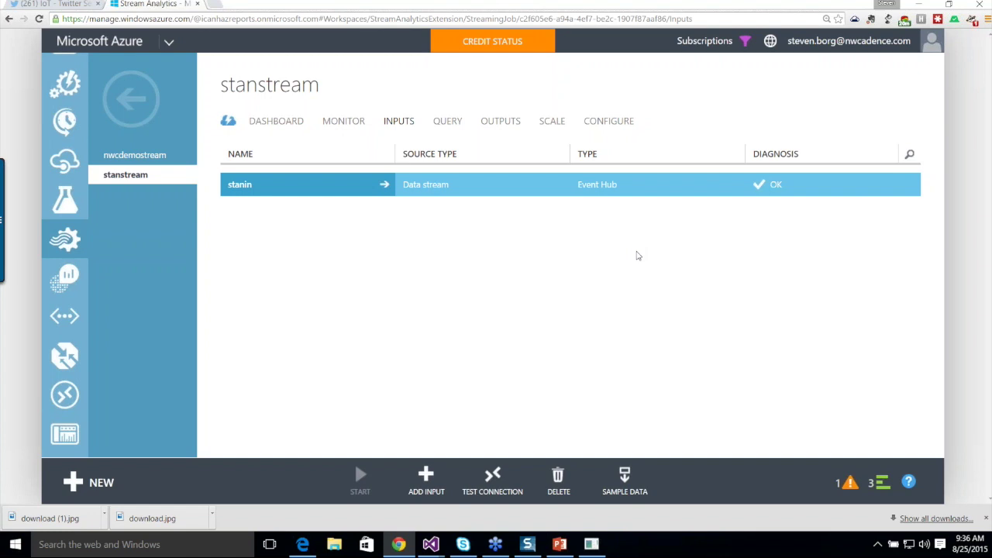
Sample data from the stanin input starting 8/25/2015 at 09:32:33 AM for a duration of 3 minutes.
click(626, 481)
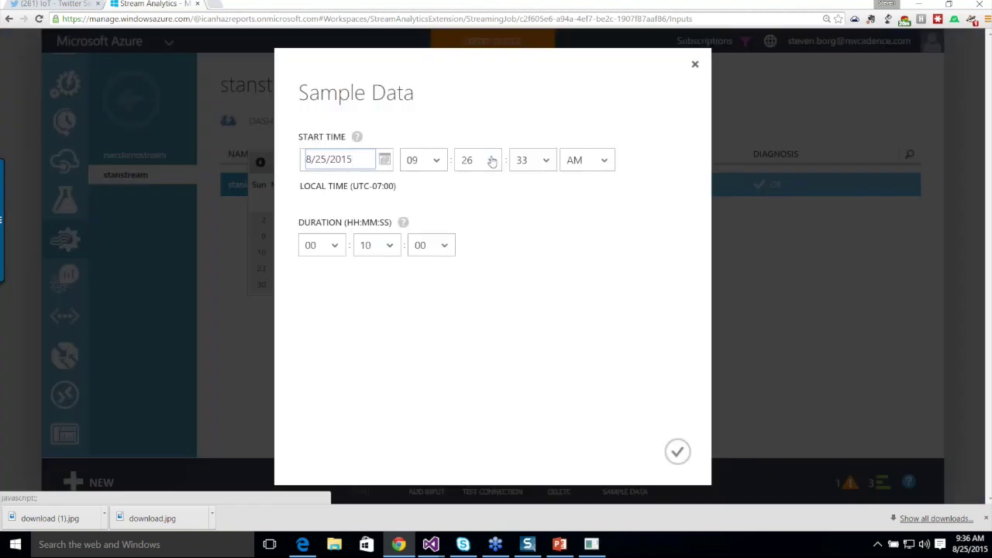
click(492, 160)
drag(496, 195, 511, 288)
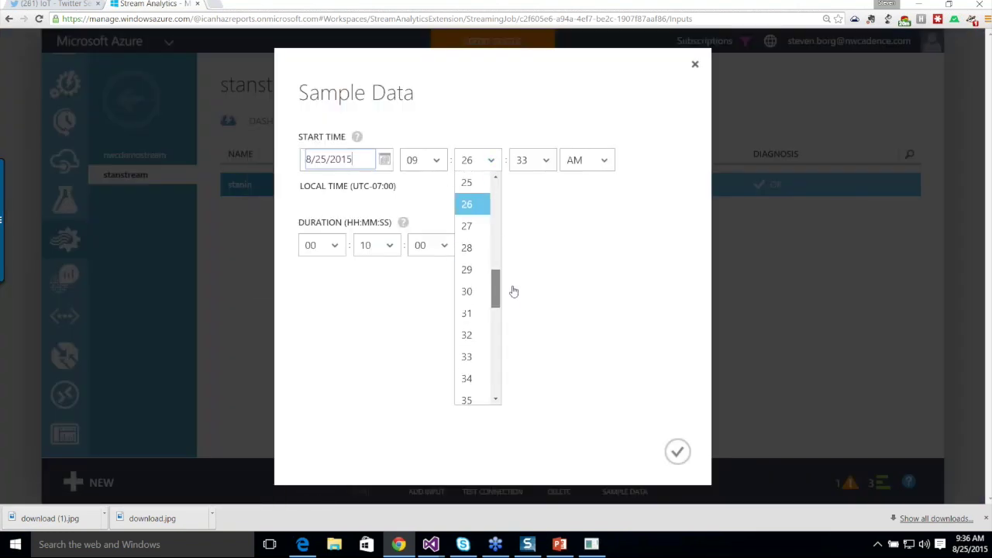
click(469, 335)
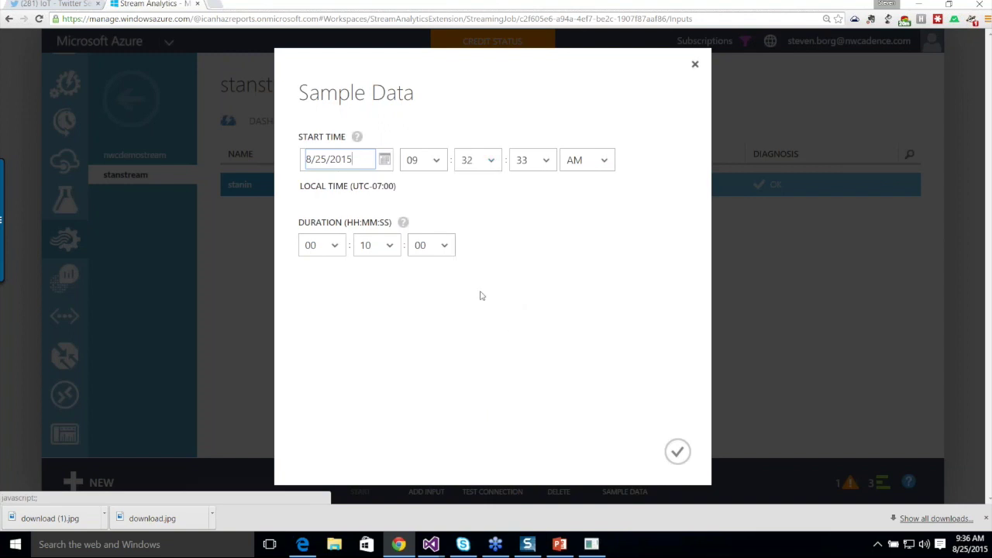
click(390, 245)
click(371, 333)
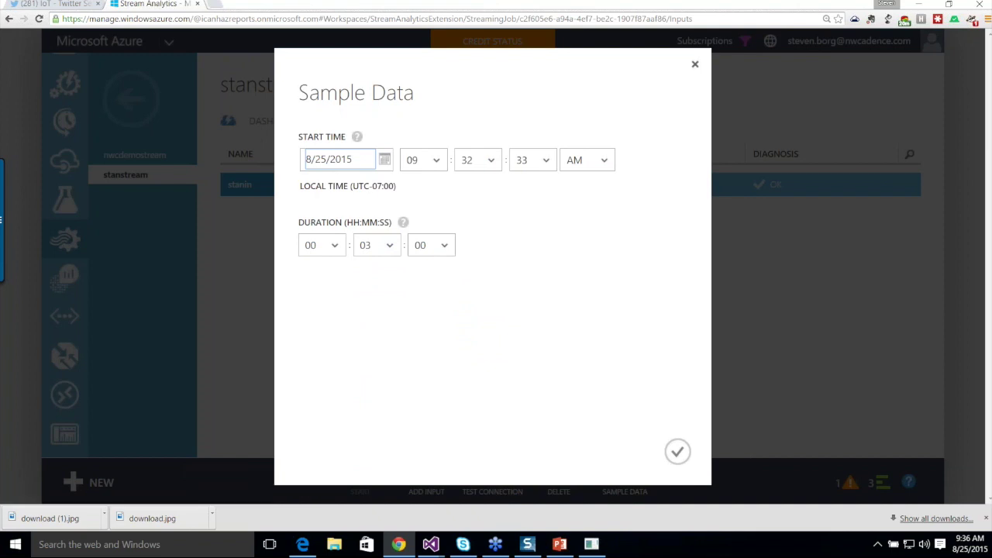
click(678, 452)
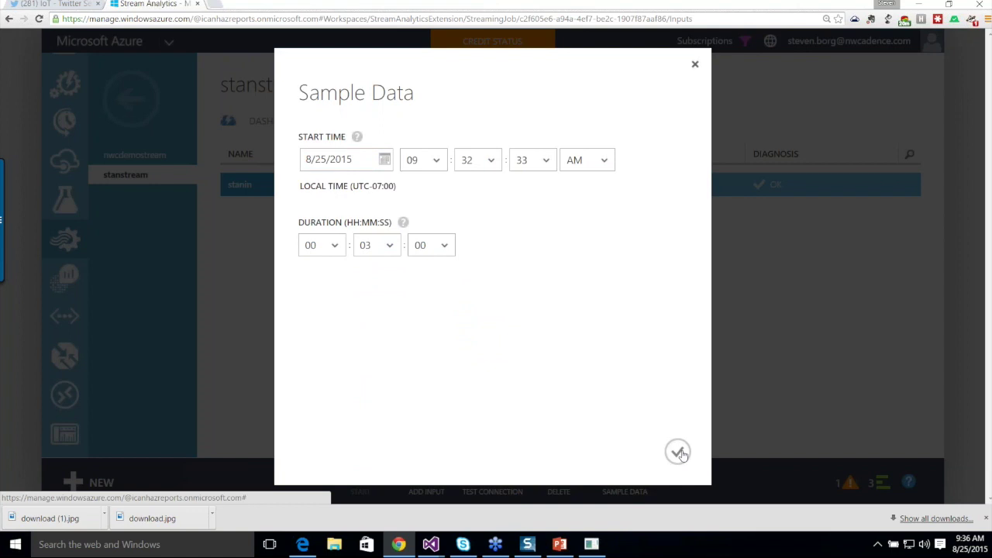
mouse_move(680, 454)
mouse_down()
mouse_move(591, 339)
mouse_move(678, 452)
mouse_up()
click(677, 453)
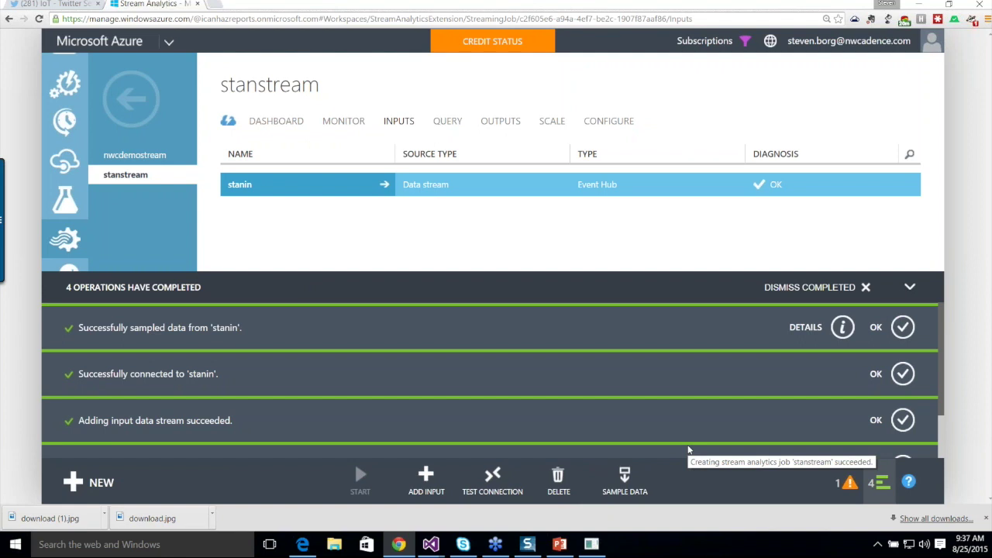
Download the sample file generated from stanin via the operation details and open stanstream-stanin.json in Visual Studio.
click(842, 327)
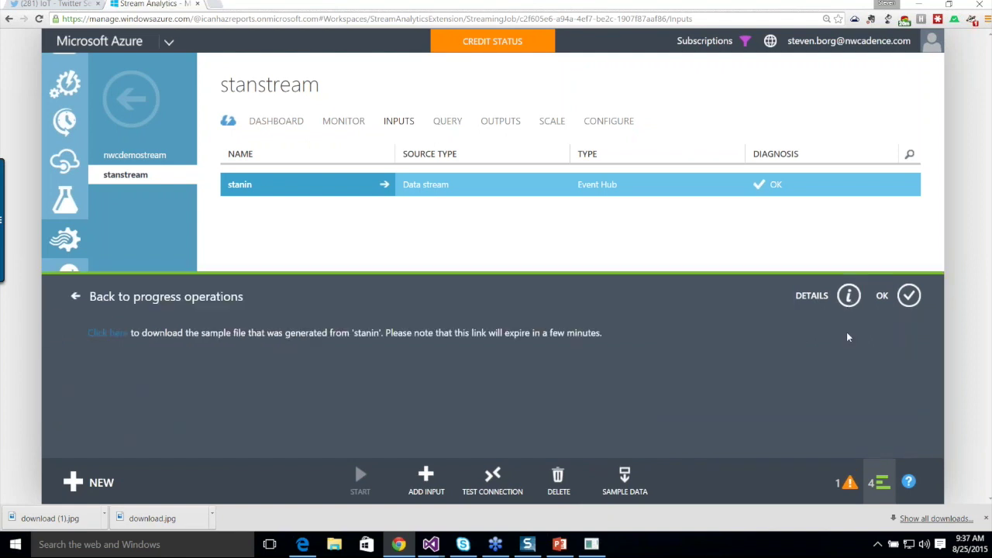
click(112, 431)
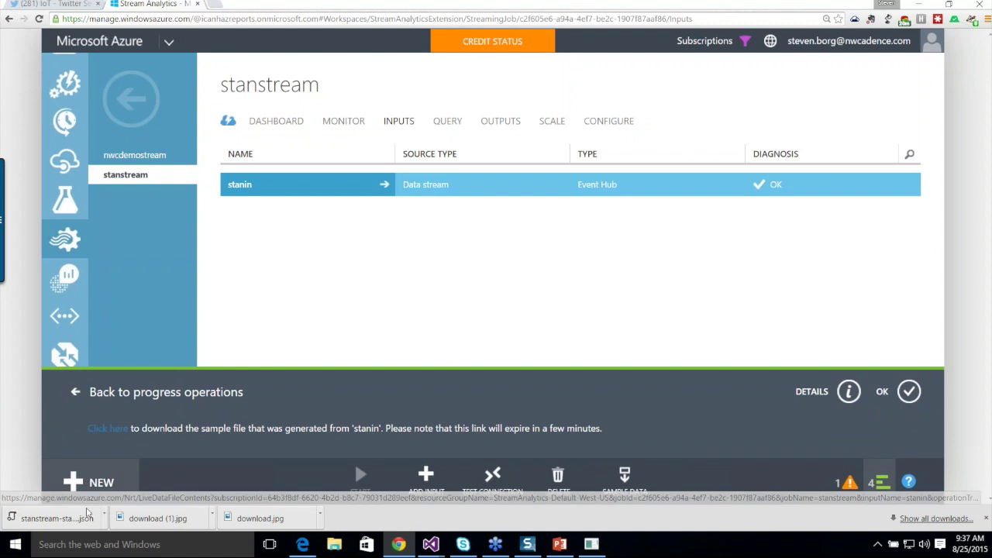
right_click(51, 520)
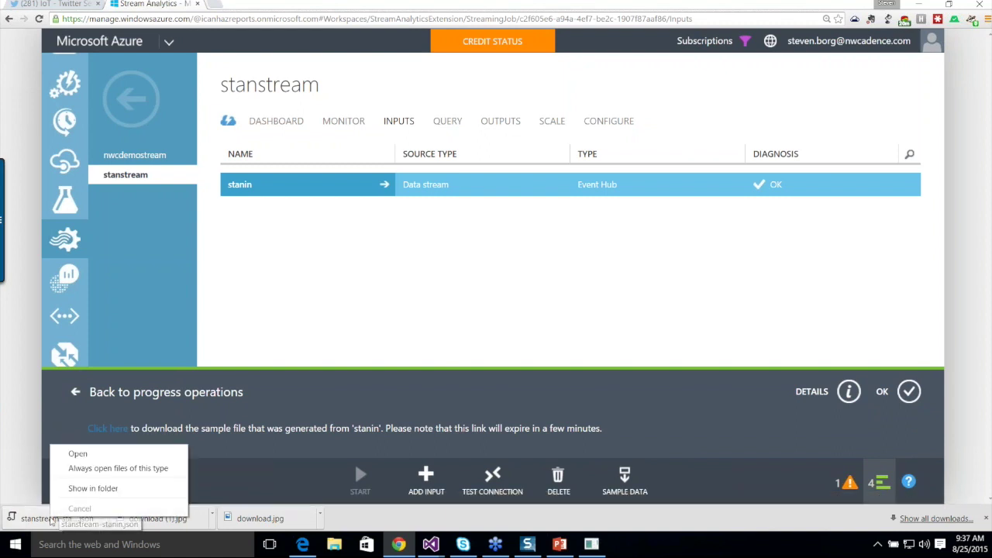
click(99, 460)
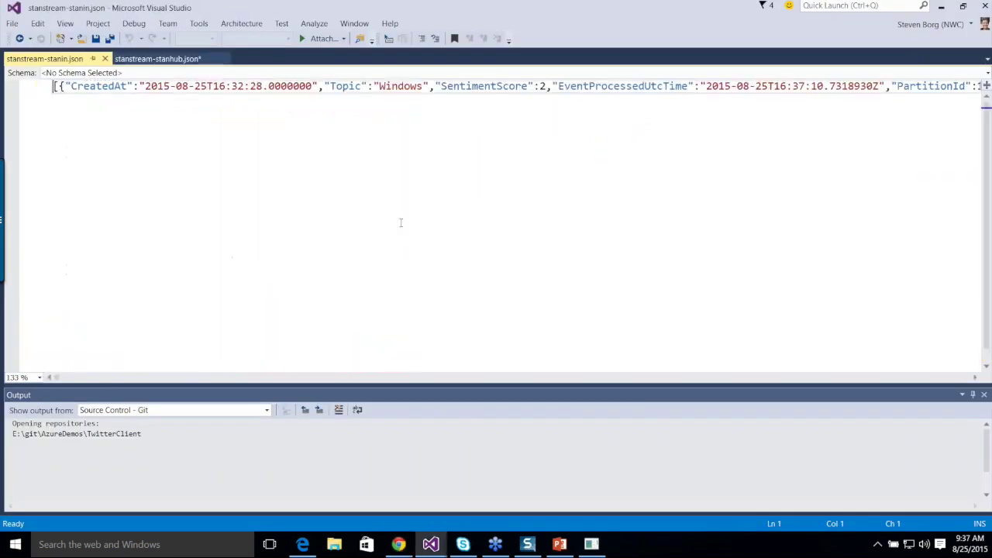
Re-enter the closing square bracket at the end of the JSON to auto-format it, and add a new line after it.
key(End)
key(BackSpace)
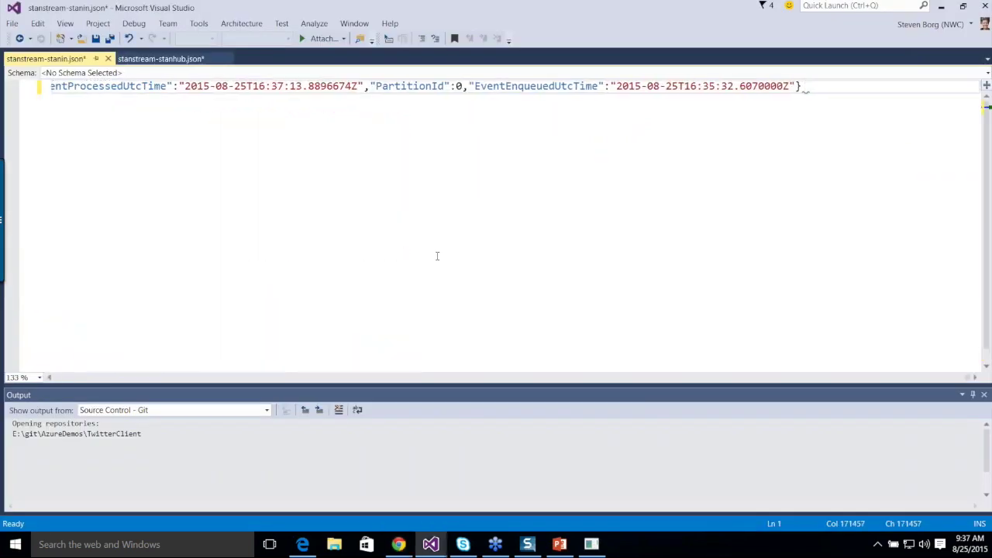
text(})
key(BackSpace)
text(])
key(Return)
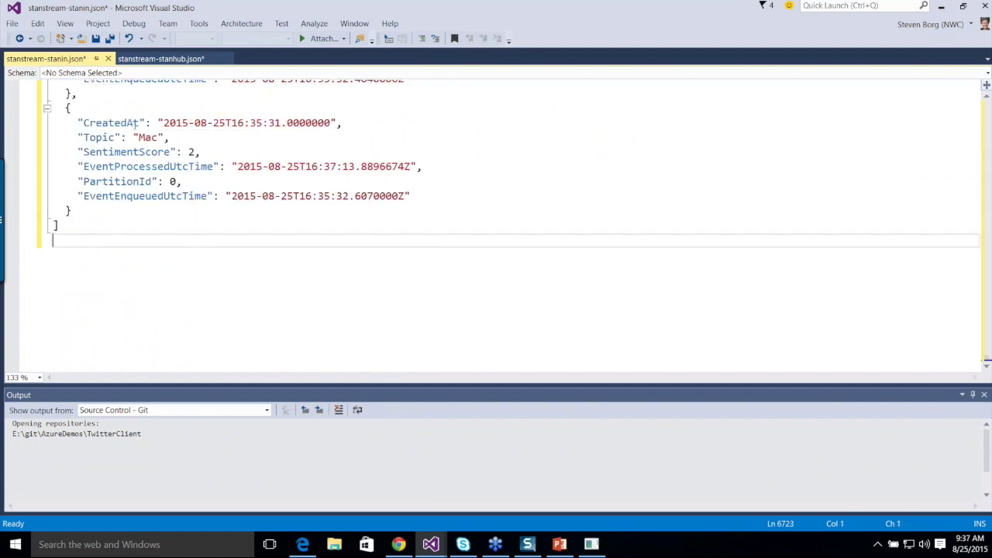
Examine the last JSON record, highlighting its CreatedAt line and its EventProcessedUtcTime, PartitionId and EventEnqueuedUtcTime lines.
click(84, 123)
key(shift+End)
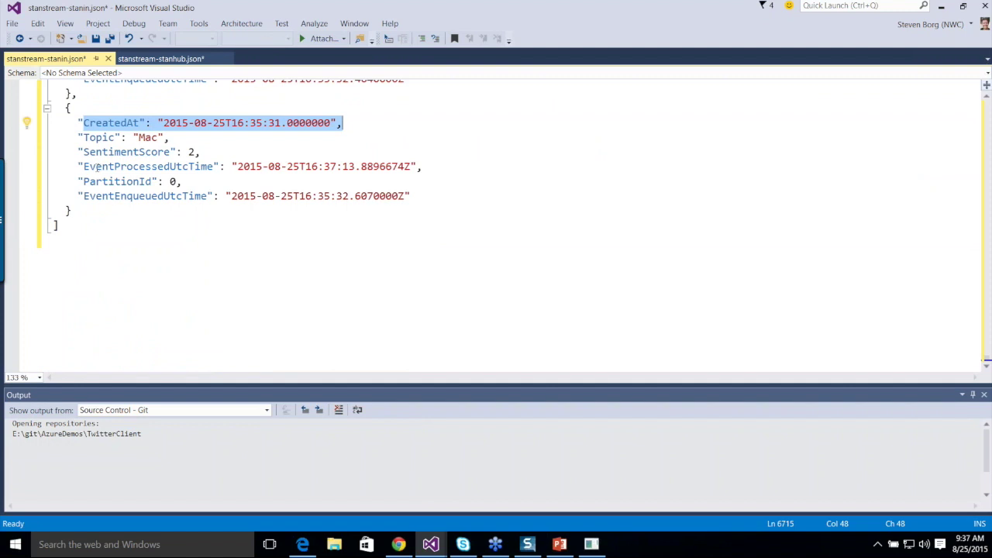
click(78, 167)
key(shift+Down)
key(shift+End)
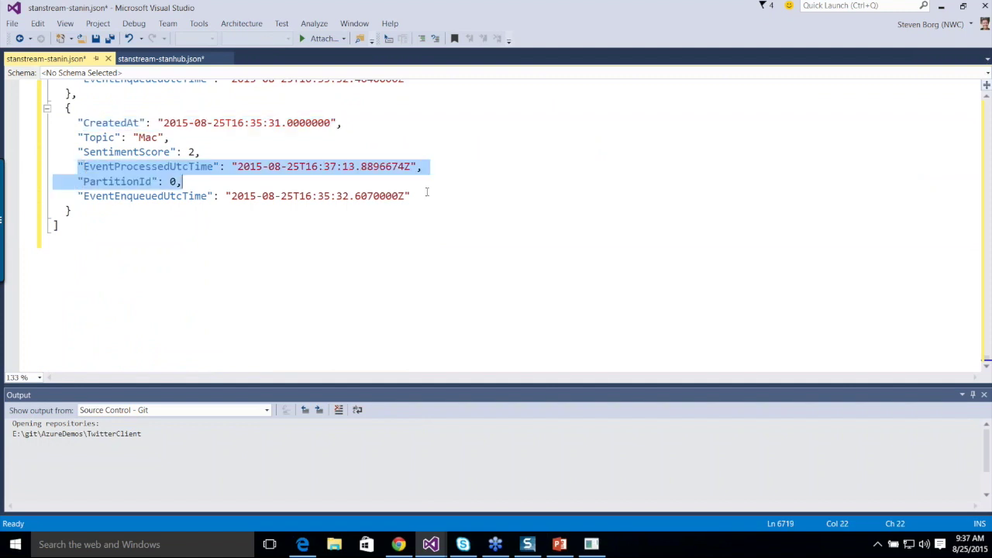
key(shift+Down)
key(shift+End)
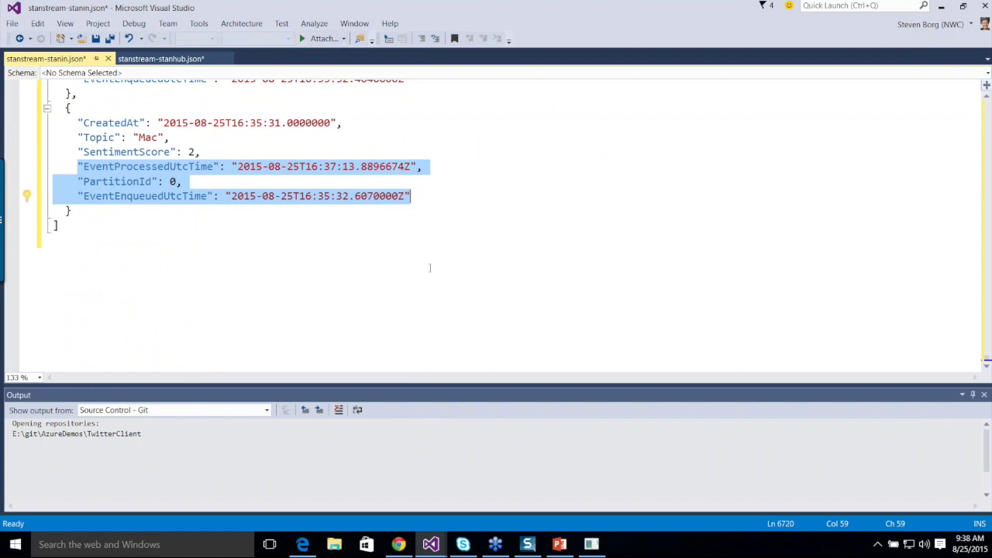
Return to the Azure portal and edit the stanstream query, removing the INTO clause and selecting everything from stanin.
click(942, 7)
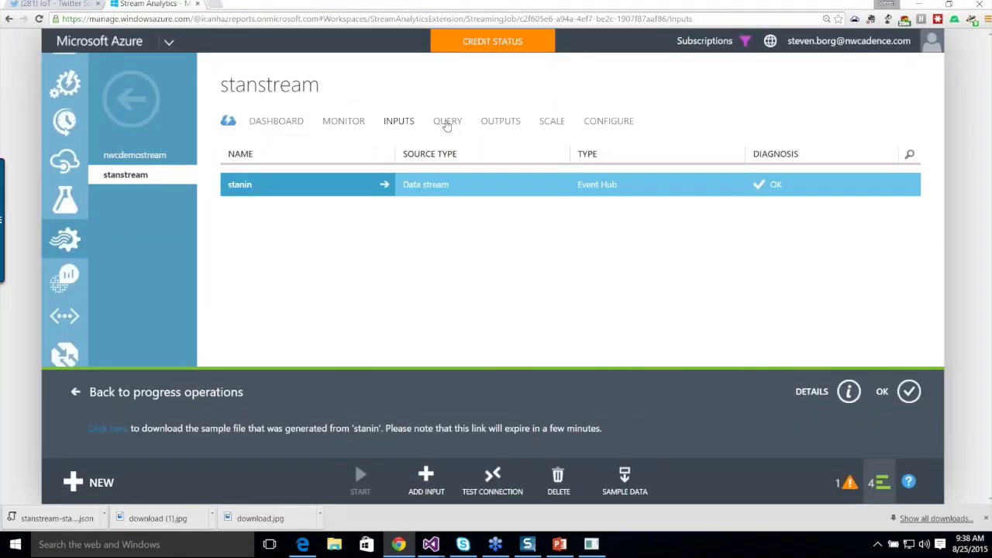
click(447, 122)
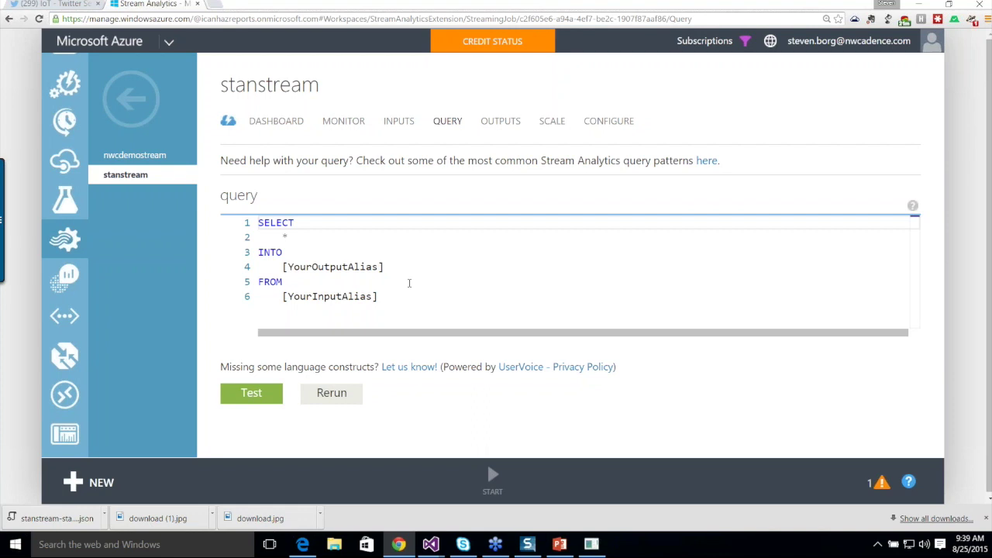
drag(383, 266, 229, 253)
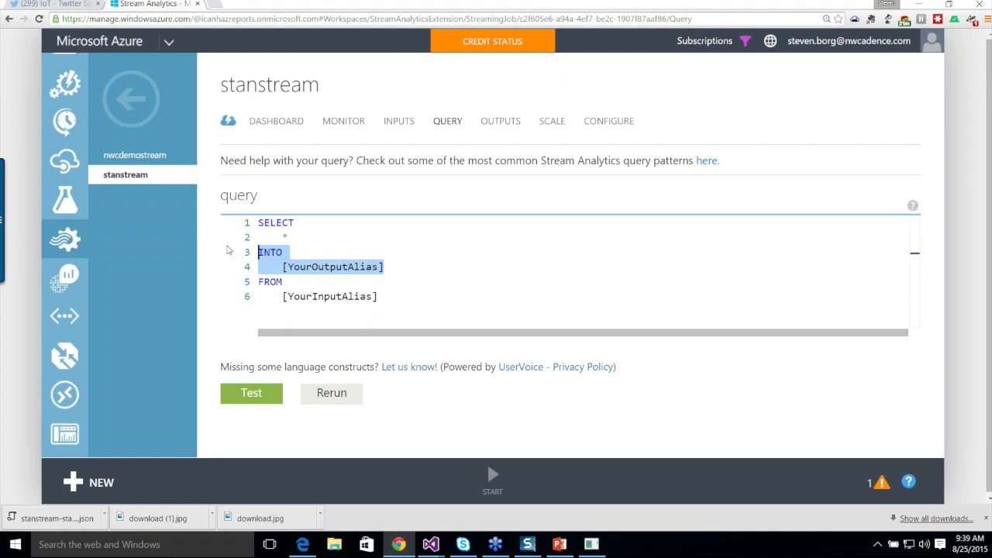
key(Delete)
key(Delete)
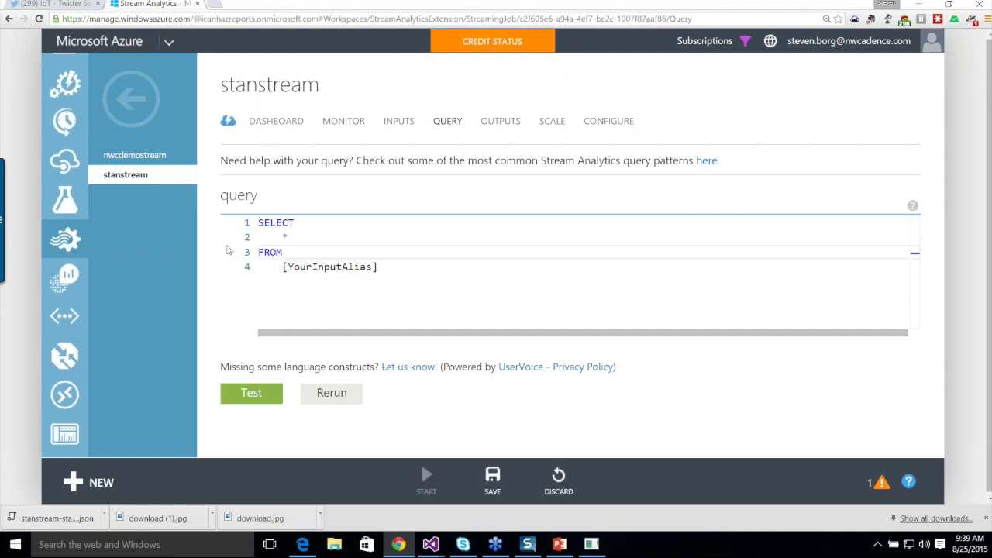
drag(379, 267, 283, 266)
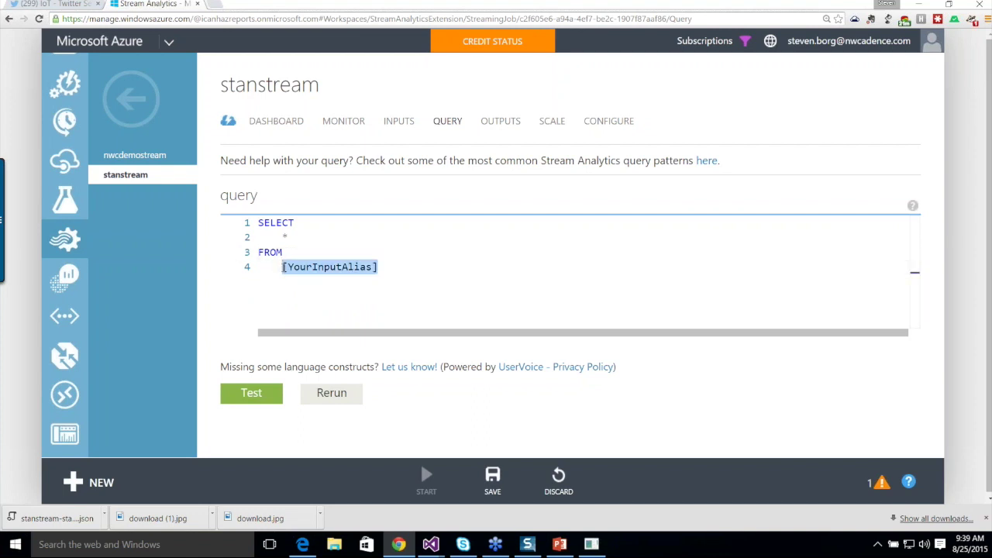
text(stanin)
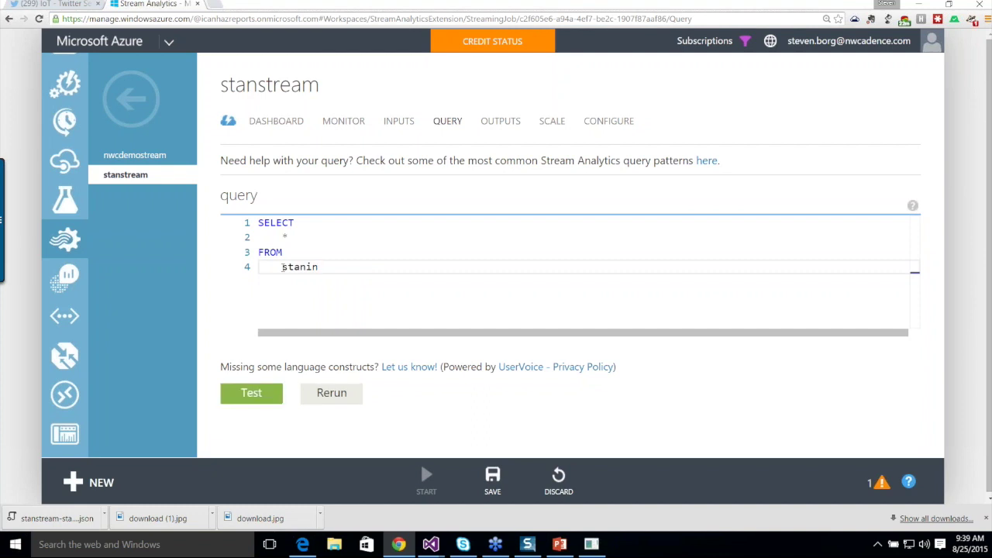
click(324, 223)
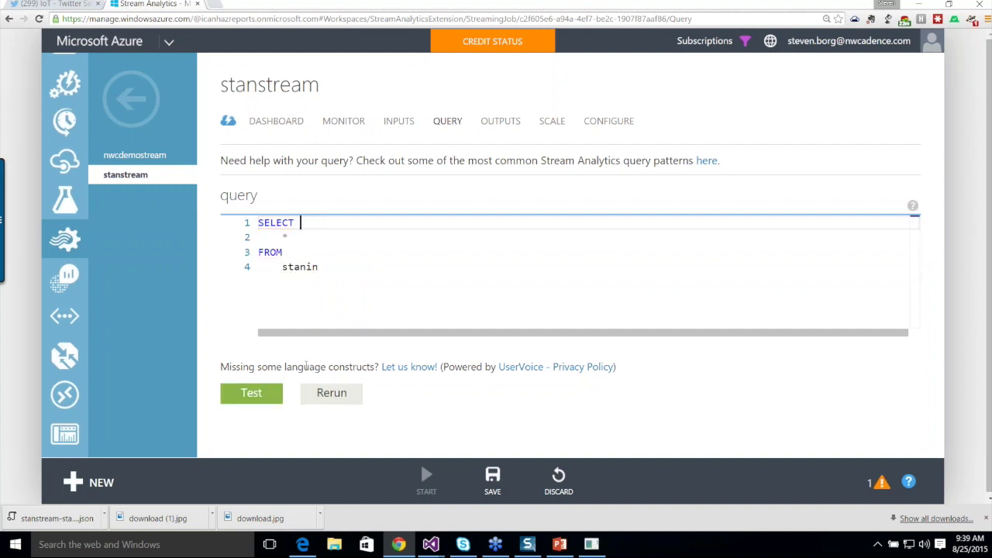
Test the stanstream query and review the summary and output rows.
click(258, 396)
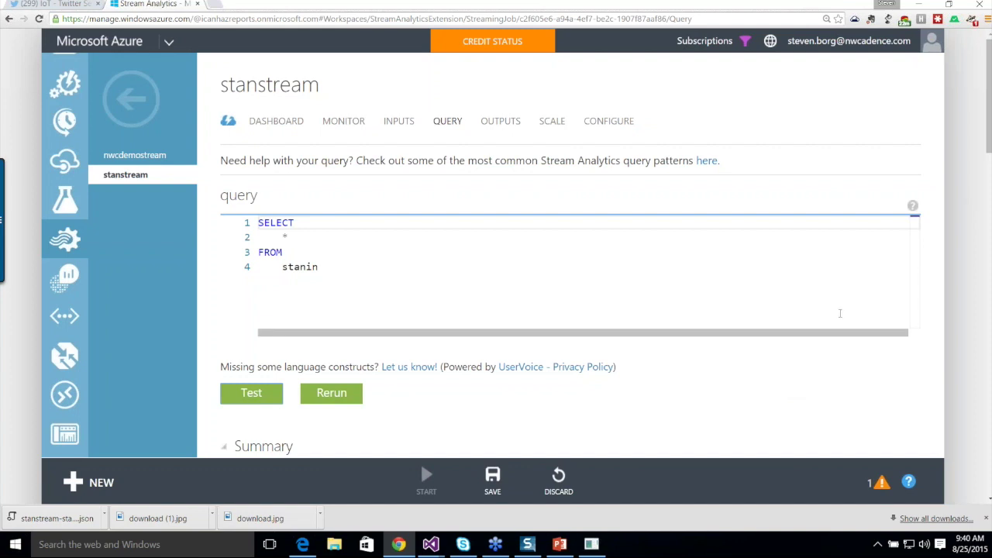
scroll(839, 313, down, 1)
scroll(847, 313, down, 2)
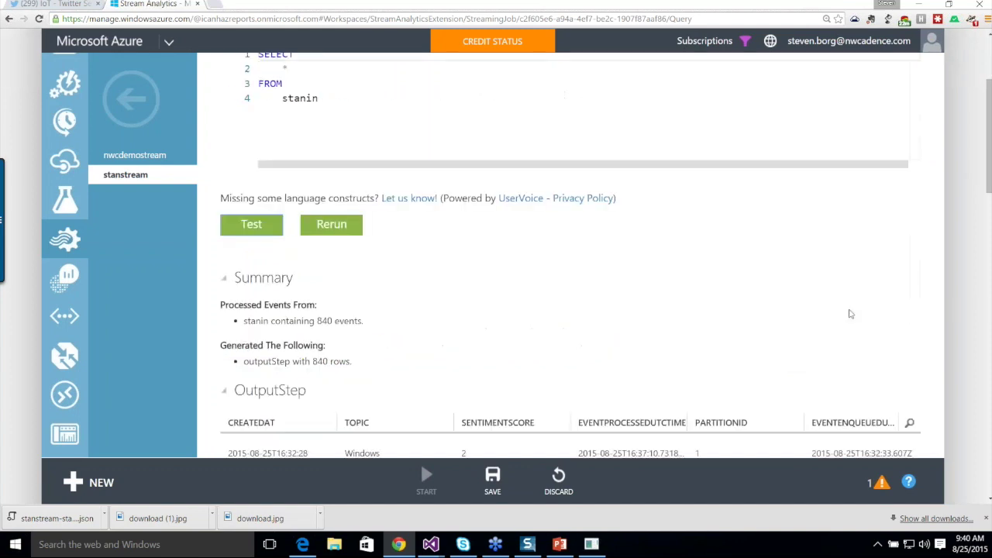
scroll(524, 217, down, 3)
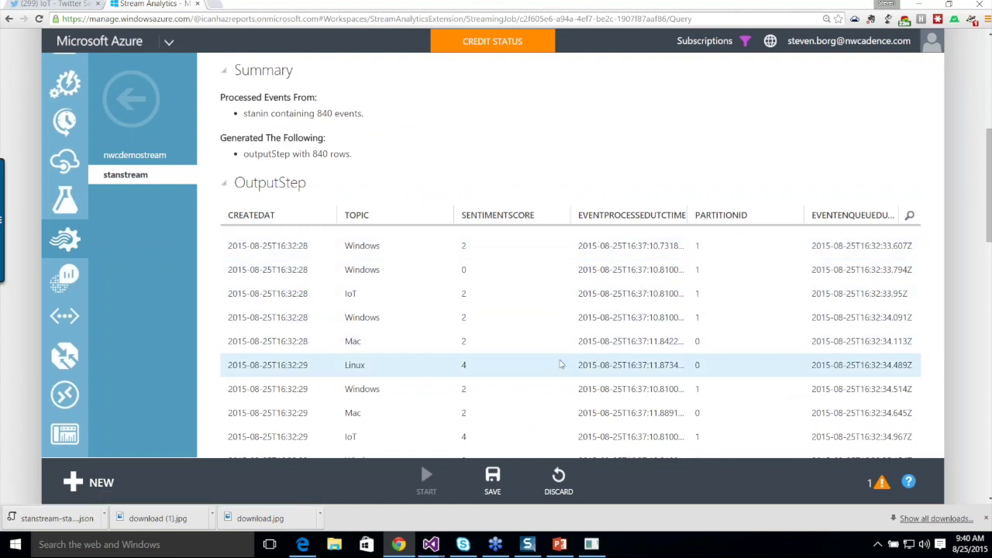
scroll(561, 364, up, 3)
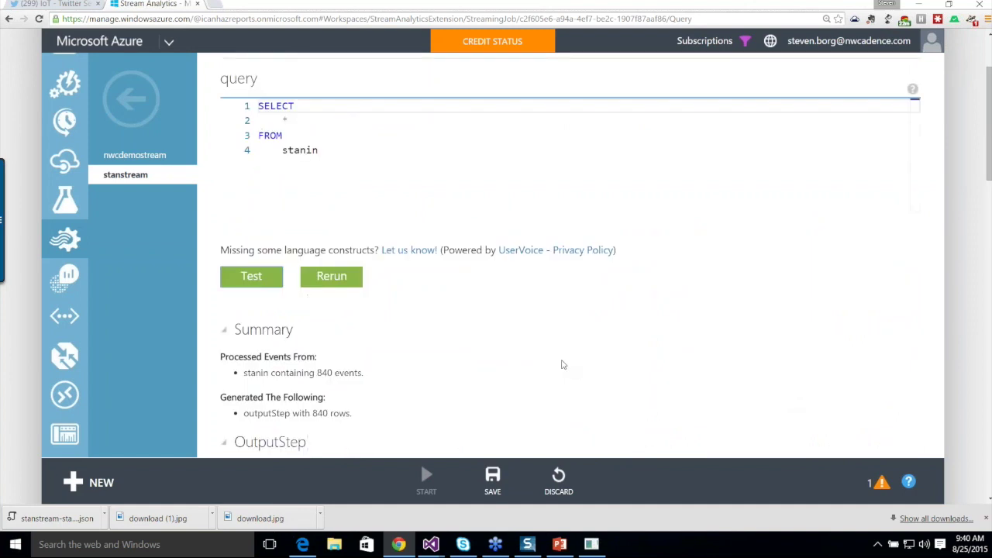
Replace the asterisk in the stanstream query's SELECT clause with CreatedAt as Time, Topic, avg(SentimentScore).
scroll(563, 364, down, 2)
scroll(564, 364, up, 3)
click(328, 233)
key(BackSpace)
text(CreatedAt as Time, Topic)
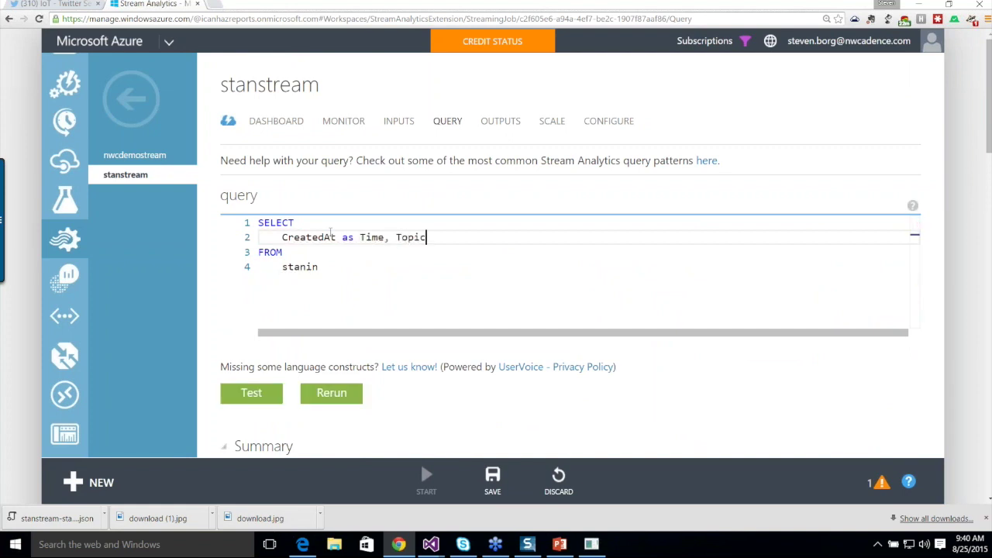
text(, avg(SentimentScore))
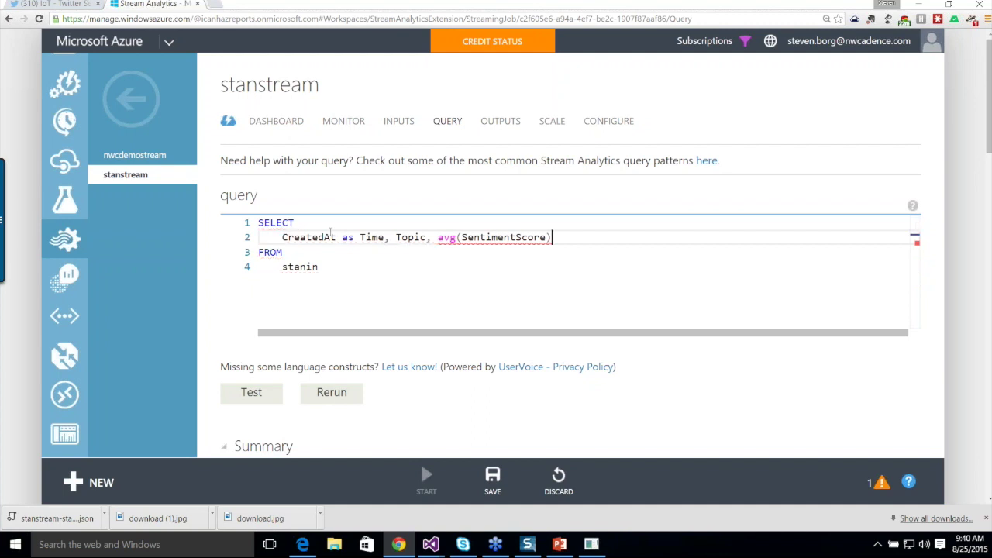
Add a GROUP BY Topic clause on a new line below stanin in the query.
click(318, 266)
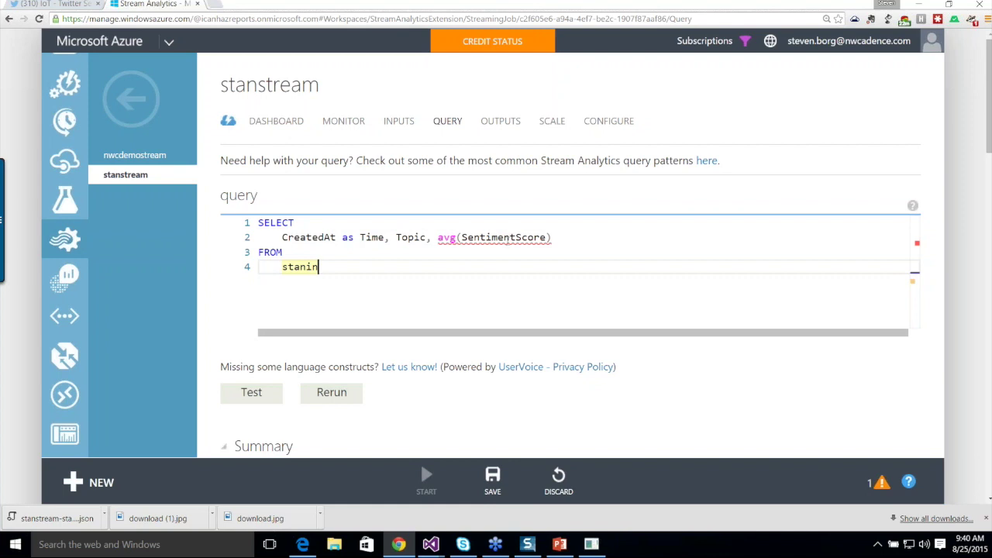
mouse_move(505, 239)
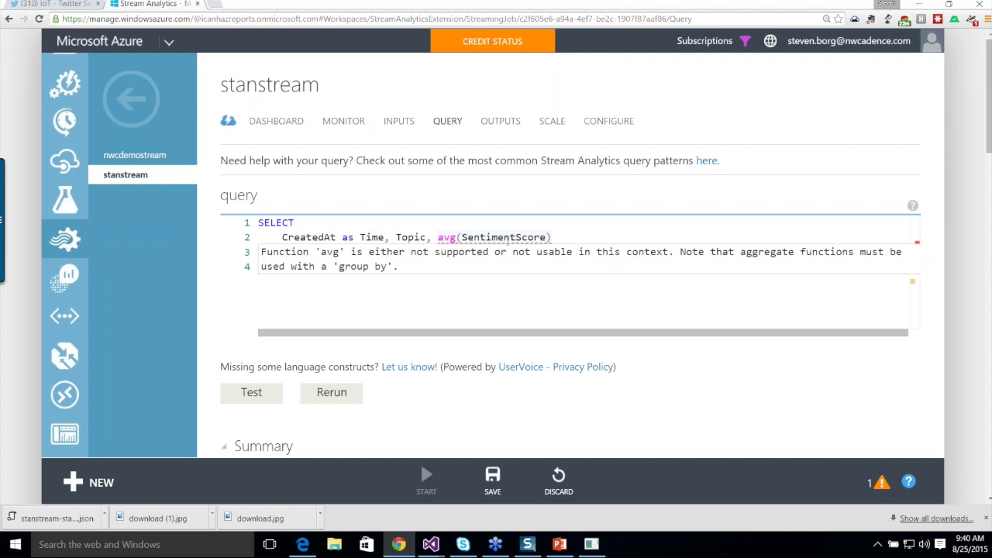
key(Return)
key(BackSpace)
text(Group)
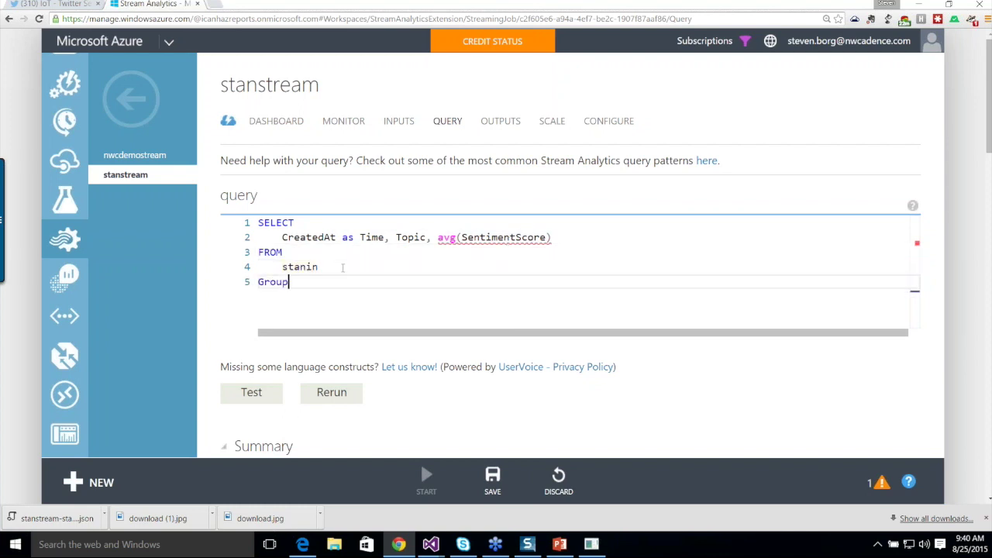
text( by)
key(BackSpace)
key(BackSpace)
key(BackSpace)
key(BackSpace)
key(BackSpace)
key(BackSpace)
key(BackSpace)
key(BackSpace)
text(GROUP BY )
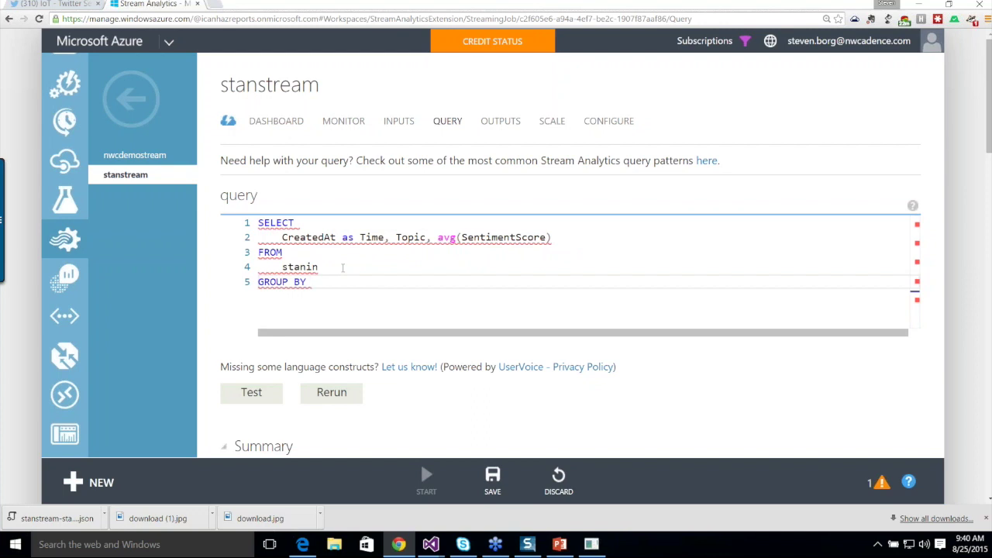
text(Topic)
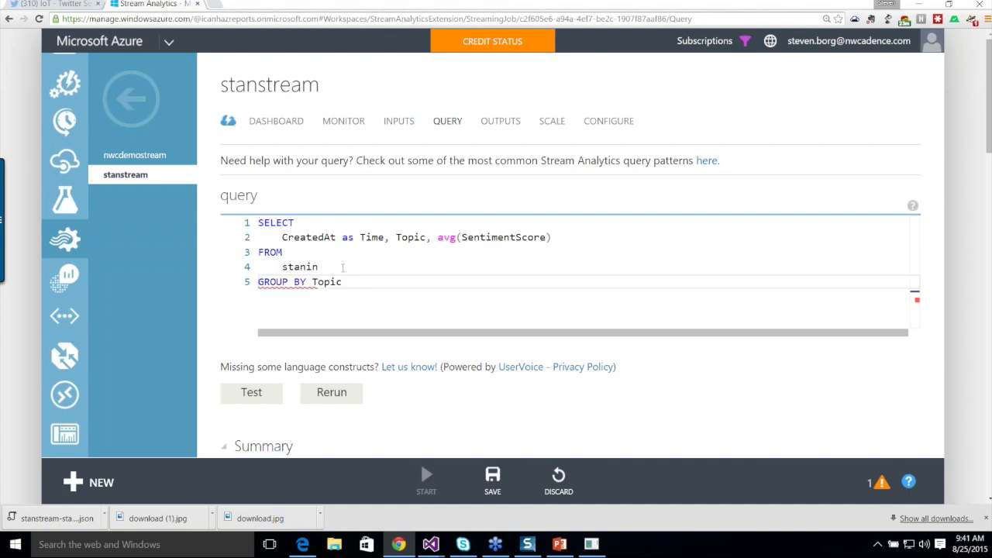
Extend the GROUP BY clause with HoppingWindow(second,5,1) and save the query.
text(, Hoppi)
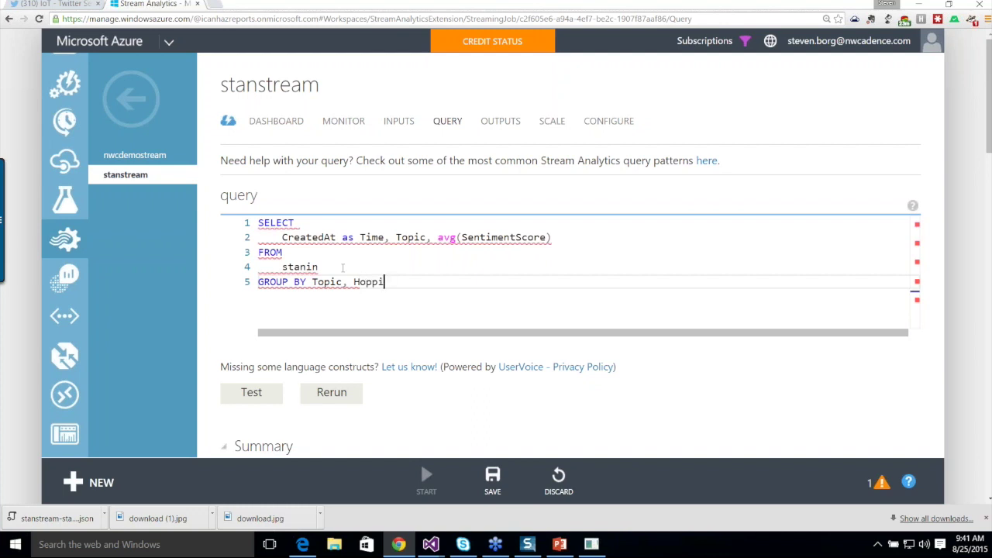
text(ngWindow()
text(se)
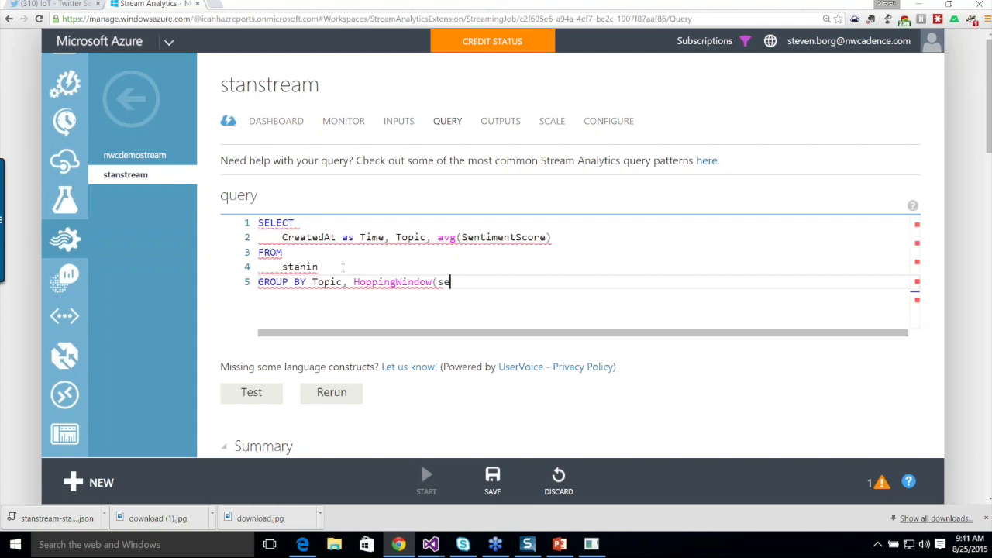
text(cond, )
text(5)
text(1))
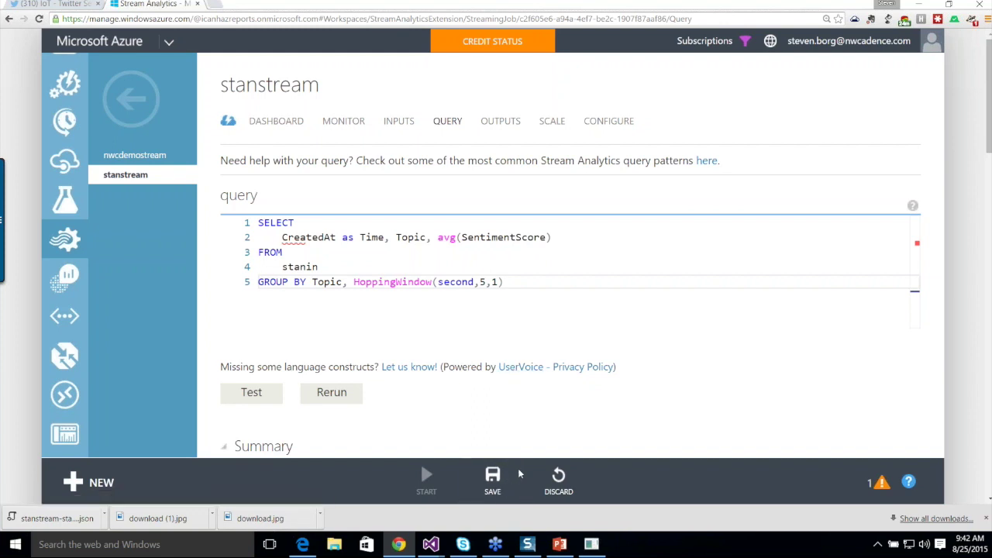
click(493, 476)
click(845, 452)
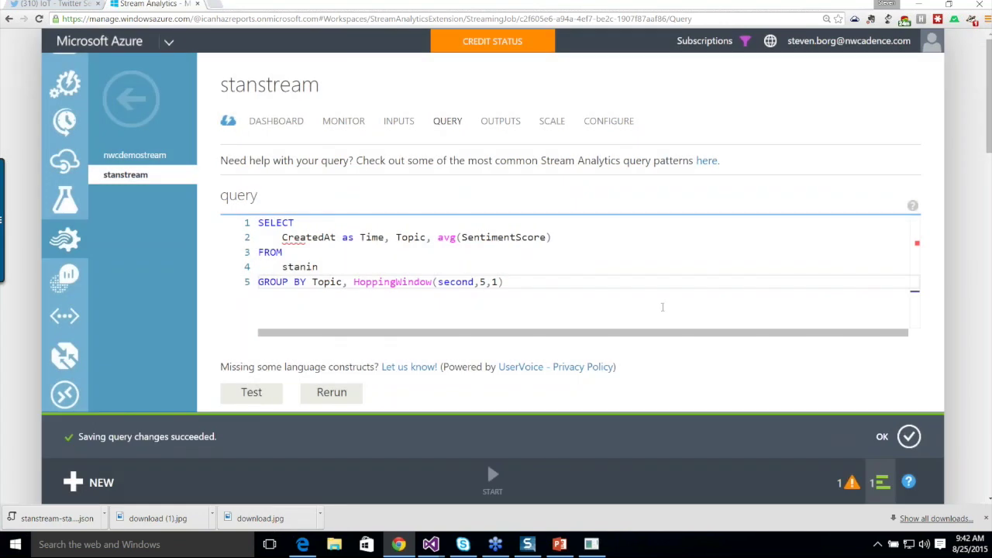
Replace CreatedAt with System.Timestamp in the query's SELECT clause, keeping the Time alias.
scroll(662, 307, down, 1)
mouse_move(294, 231)
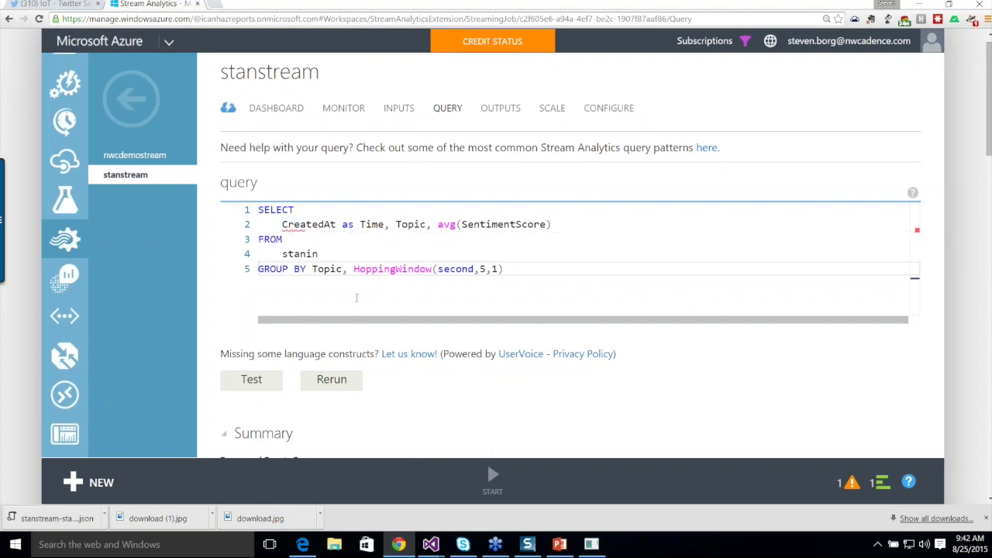
scroll(356, 297, down, 1)
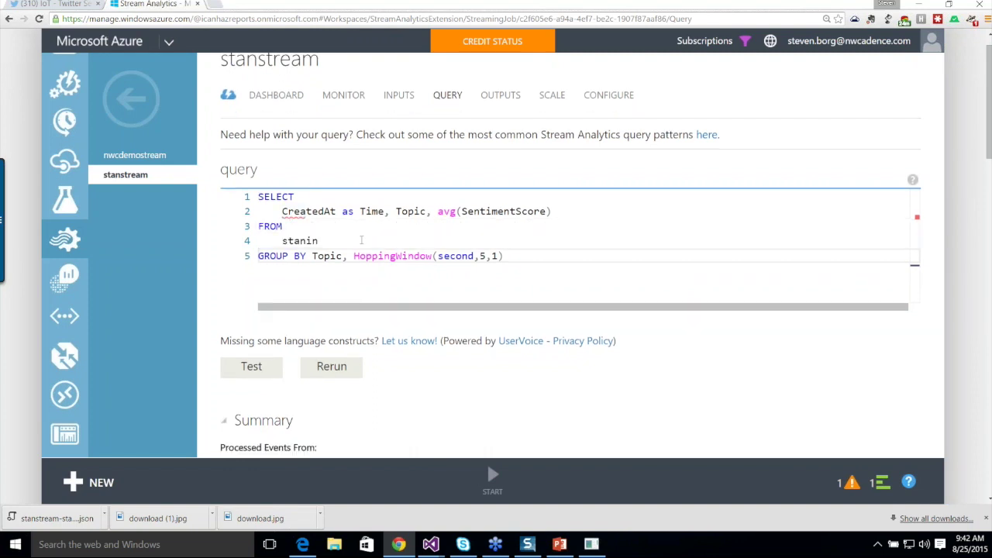
scroll(361, 240, down, 1)
scroll(349, 216, up, 1)
click(313, 256)
click(326, 212)
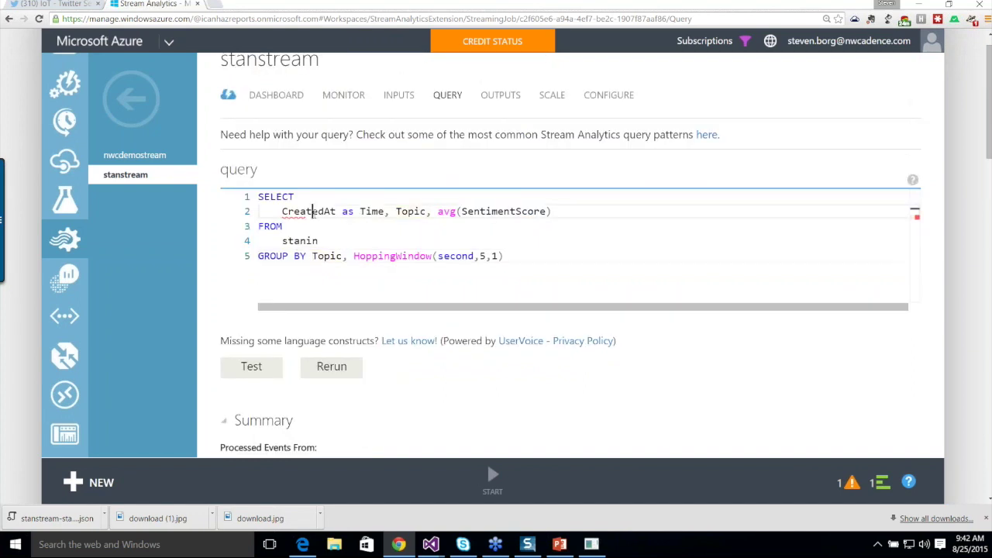
key(BackSpace)
text(Syst)
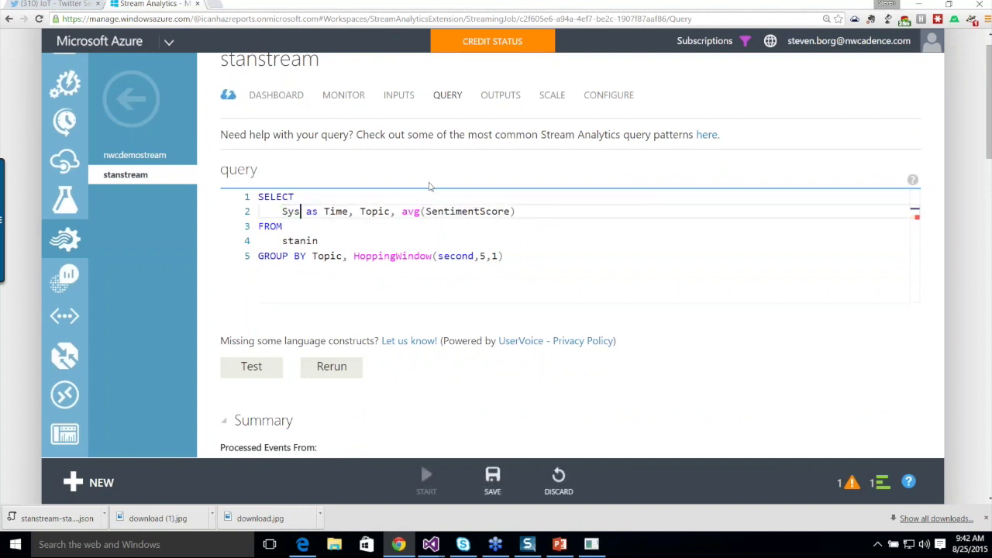
text(em.Timestamp)
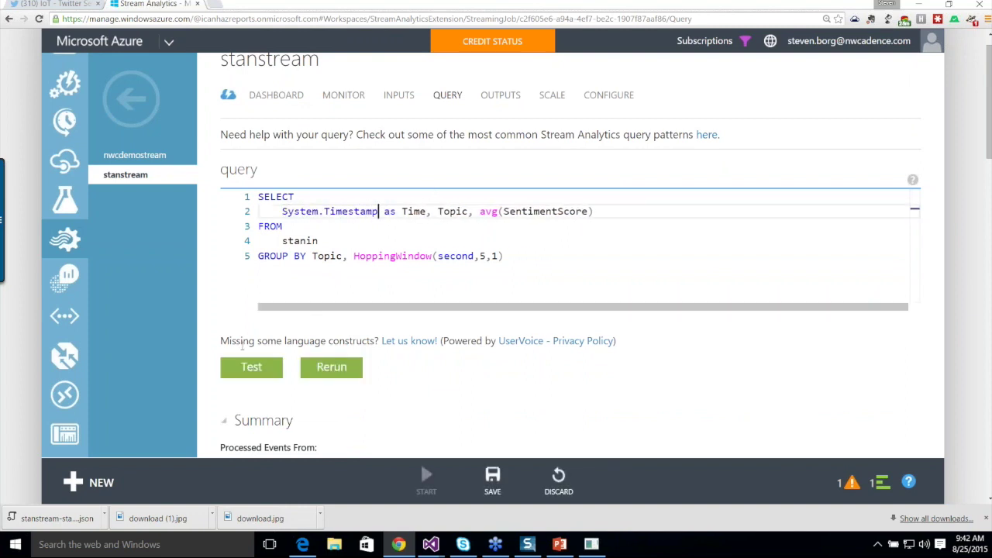
Test the revised query against the stanstream-stanin.json sample file, and save it after reviewing the output rows.
click(254, 370)
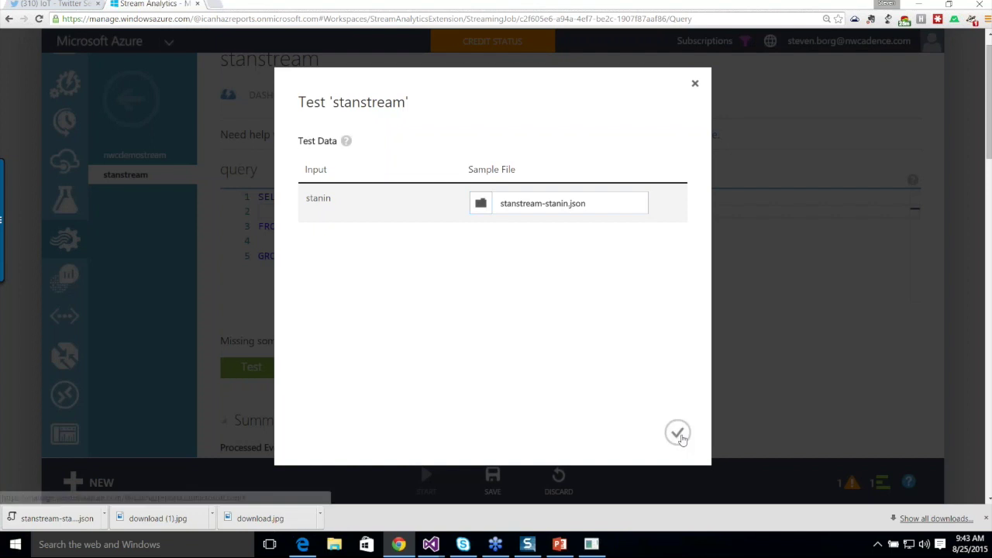
click(678, 435)
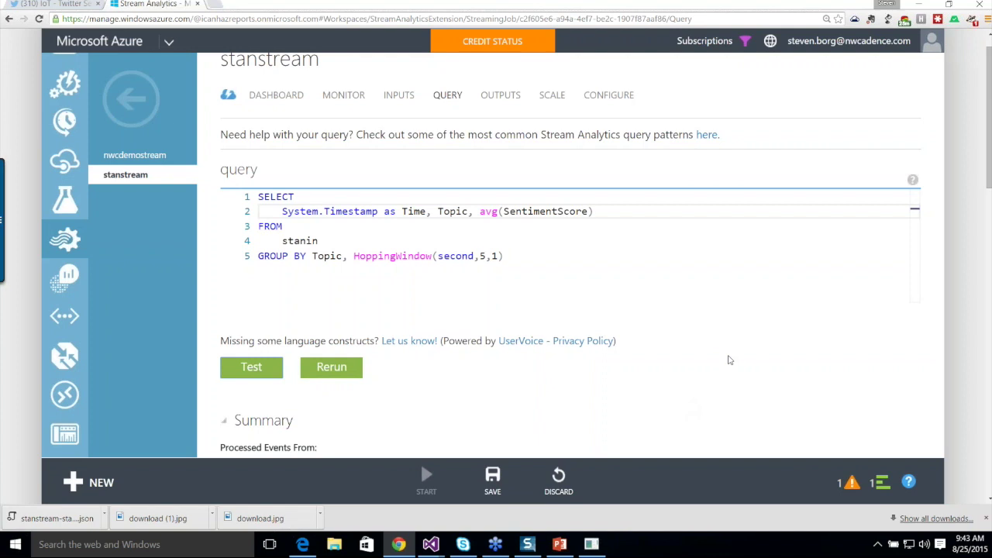
scroll(728, 360, down, 5)
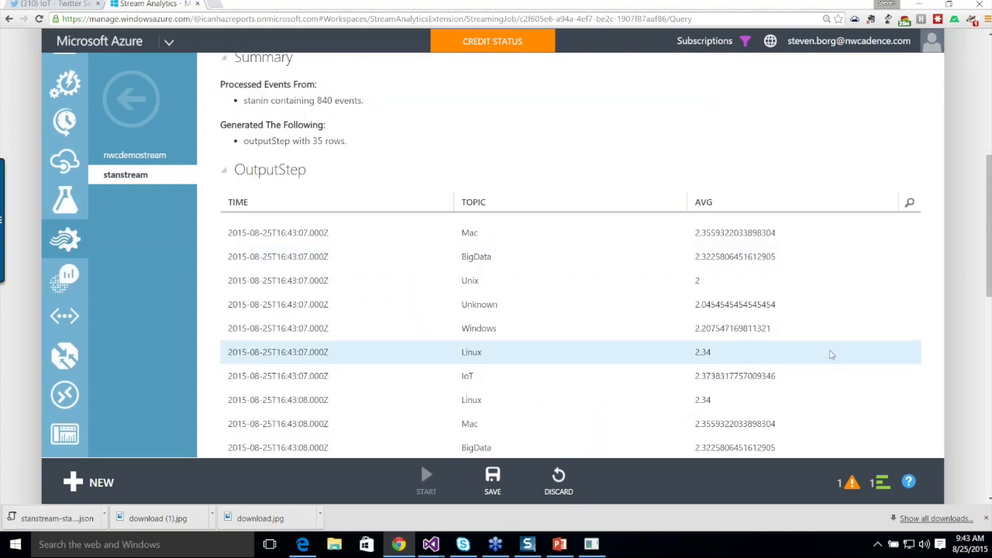
scroll(831, 354, down, 1)
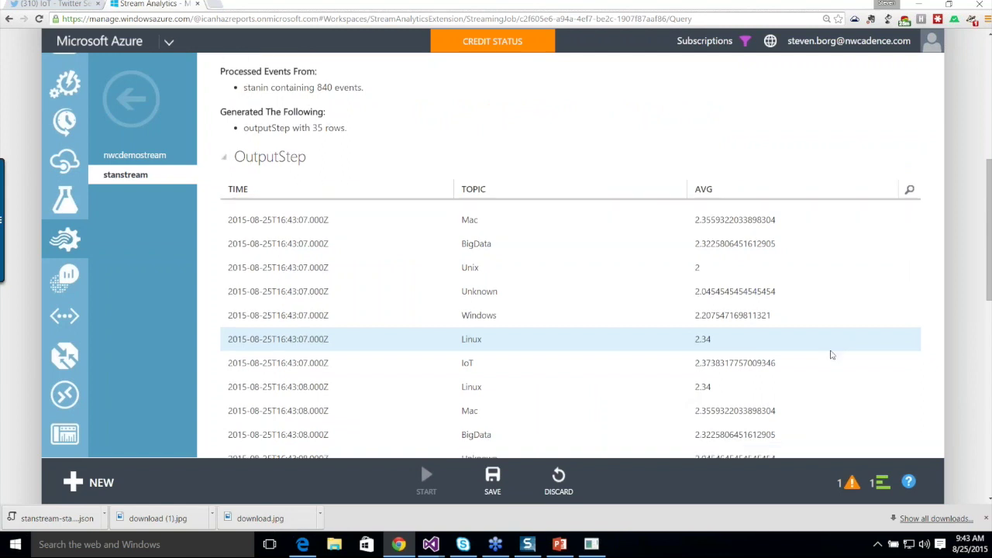
scroll(830, 354, down, 1)
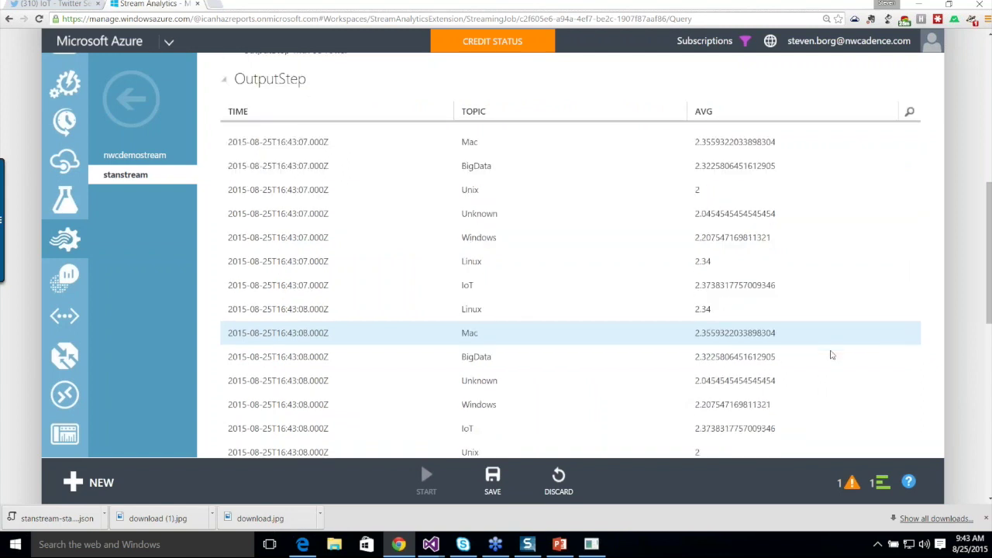
scroll(799, 294, down, 1)
scroll(798, 294, down, 5)
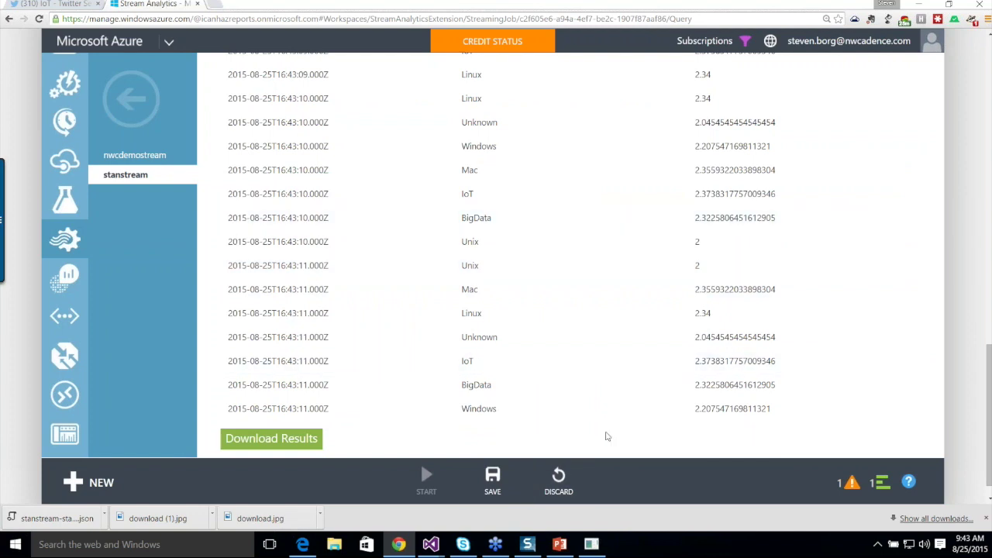
scroll(606, 436, up, 1)
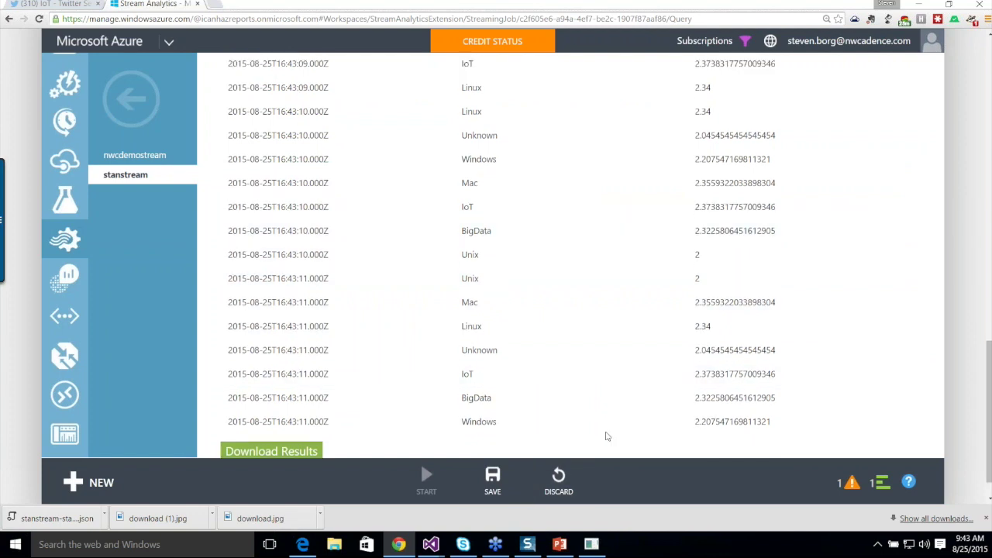
scroll(607, 436, up, 15)
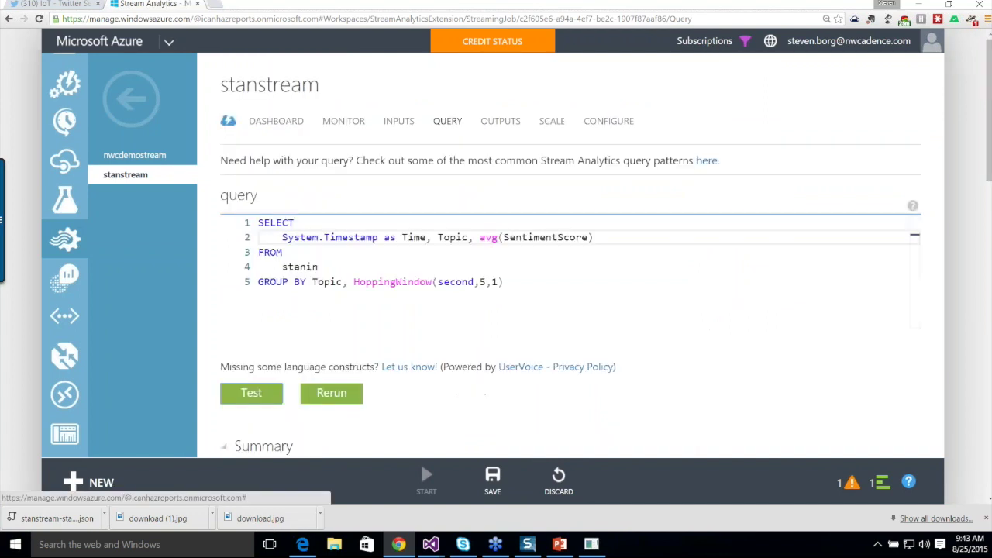
click(492, 476)
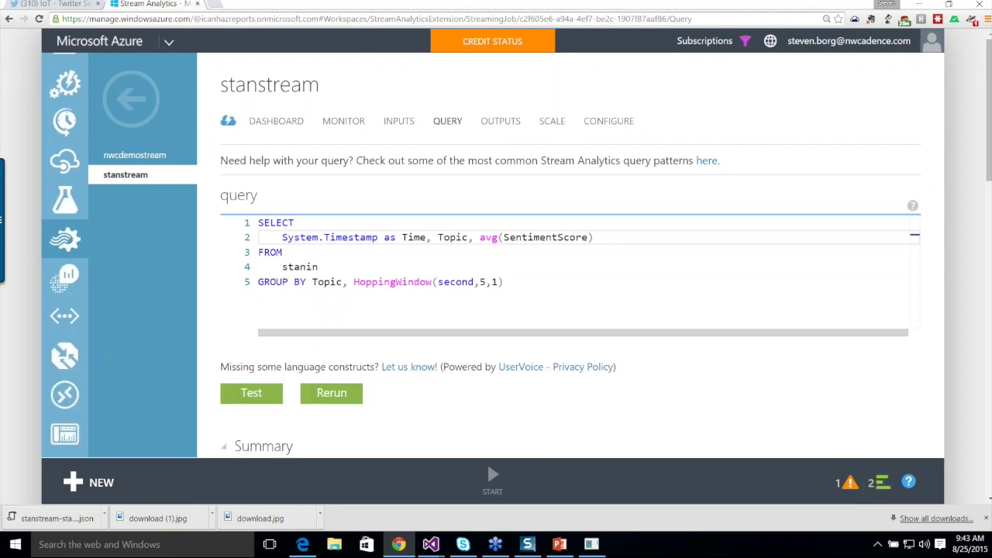
Start adding an output to the stanstream job and choose Power BI as its type.
click(500, 124)
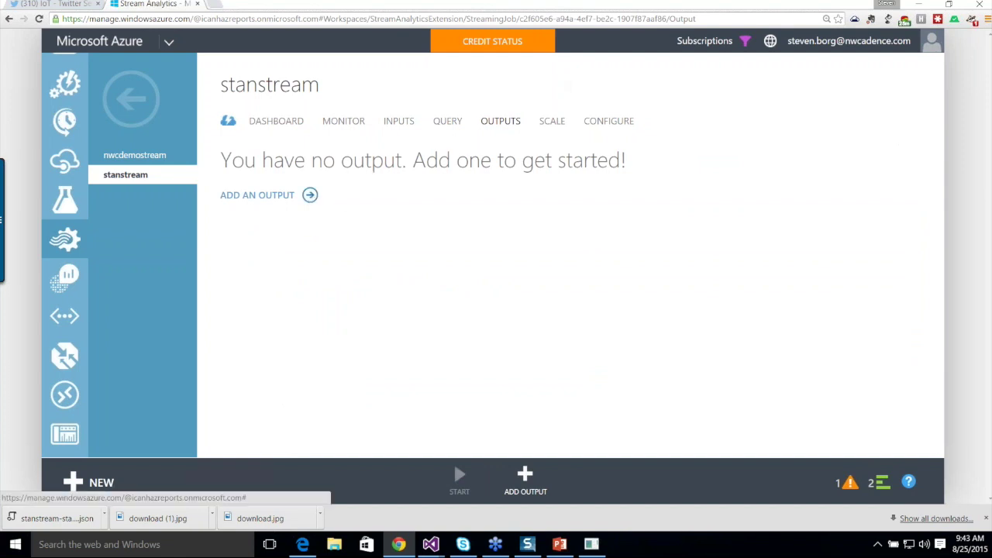
click(258, 195)
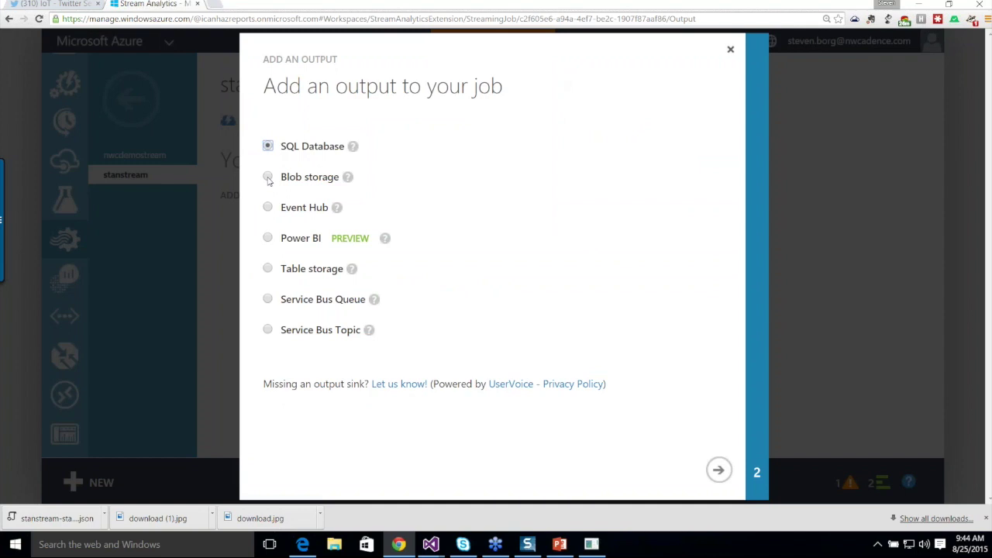
click(267, 240)
click(716, 471)
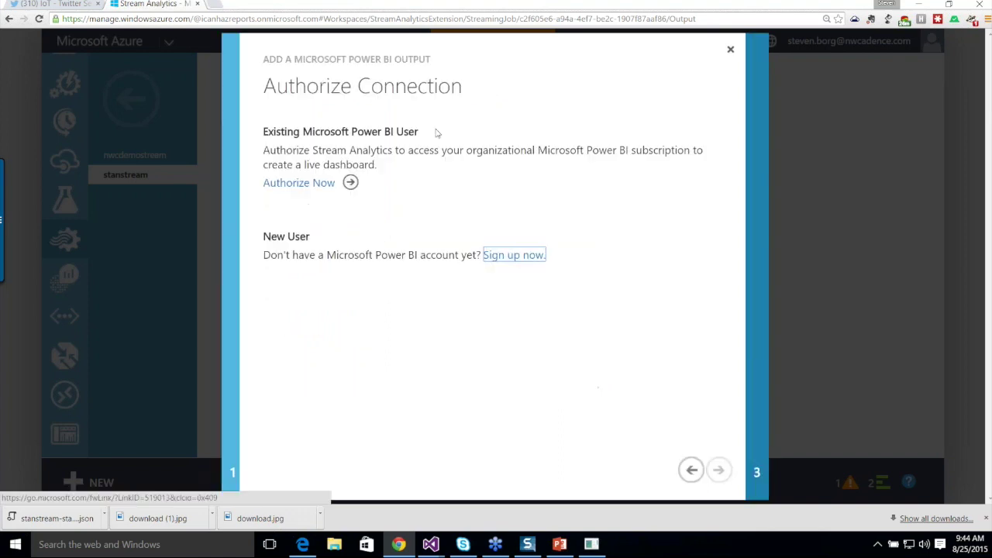
Authorize Stream Analytics to access Power BI by signing in with the existing work account.
click(298, 182)
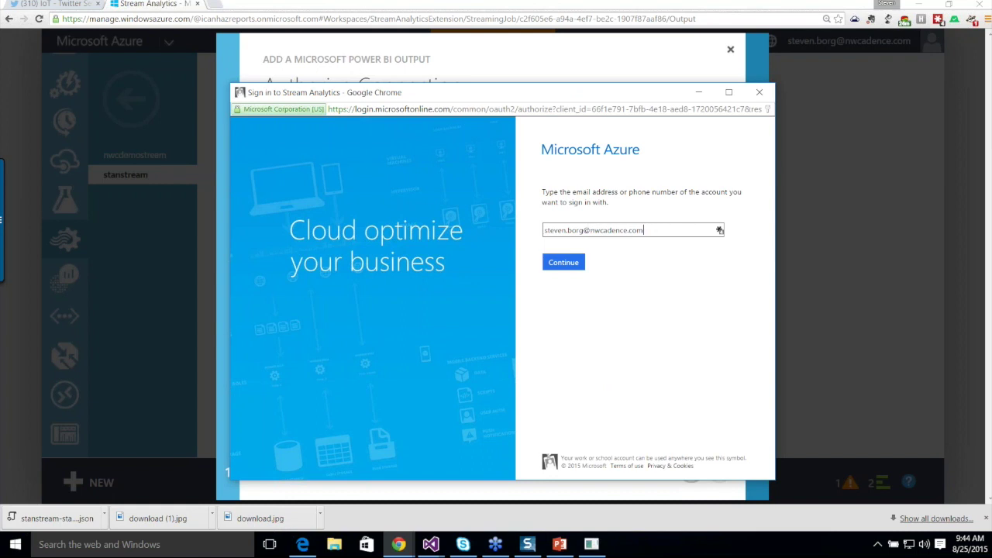
click(564, 262)
click(610, 251)
click(556, 286)
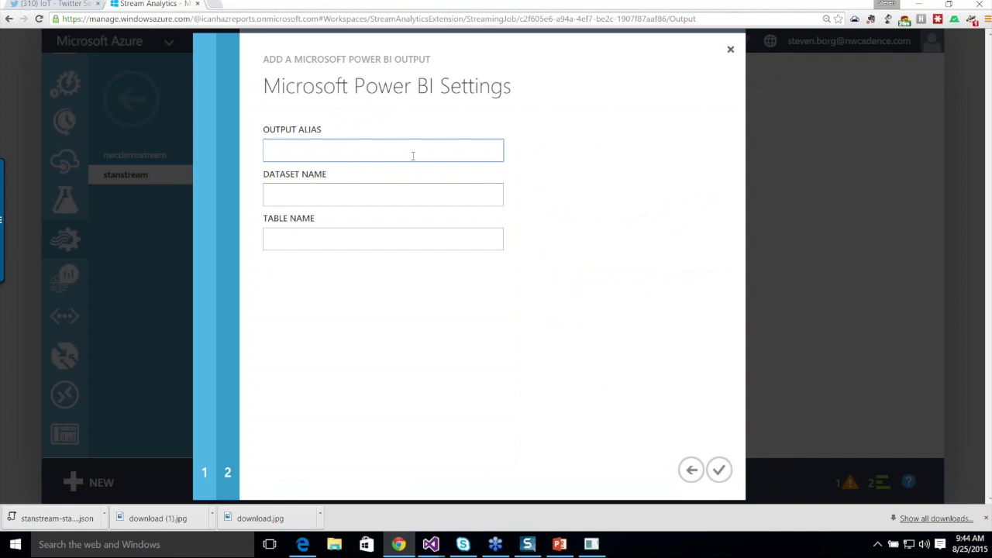
Create the Power BI output with alias stanout, dataset TwitterStanData and table TweetAndSentiment, and dismiss the completed notifications.
text(stanout)
key(Tab)
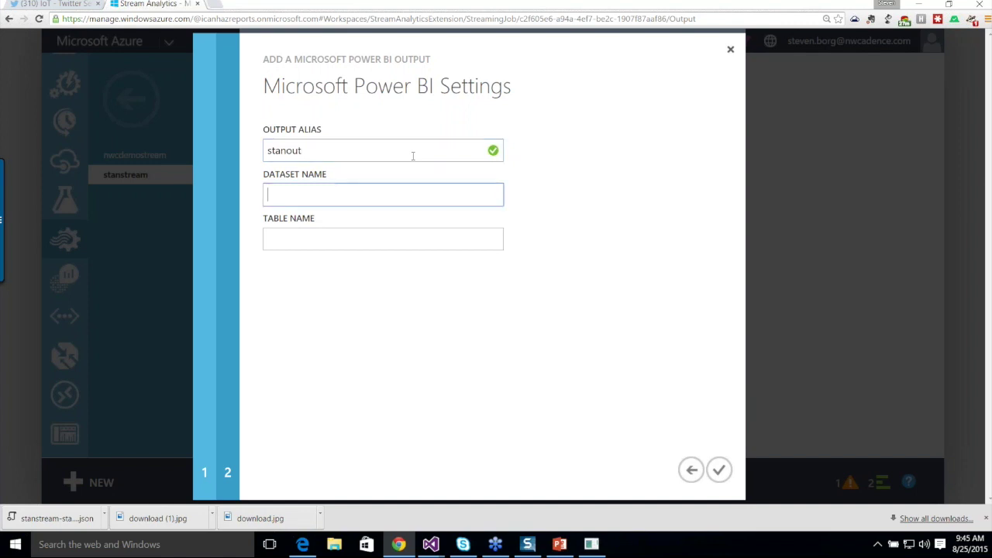
text(TwitterStanData)
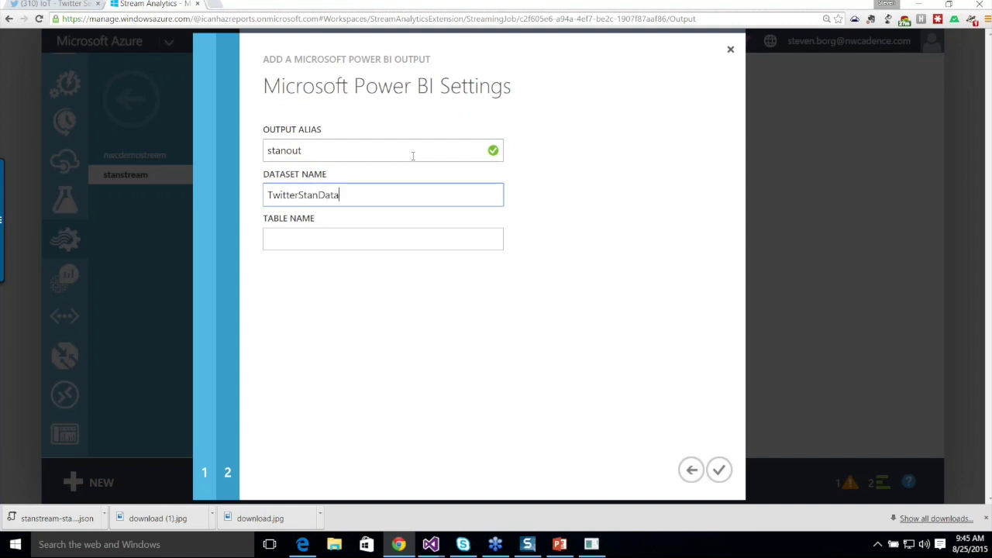
key(Tab)
text(Tweets)
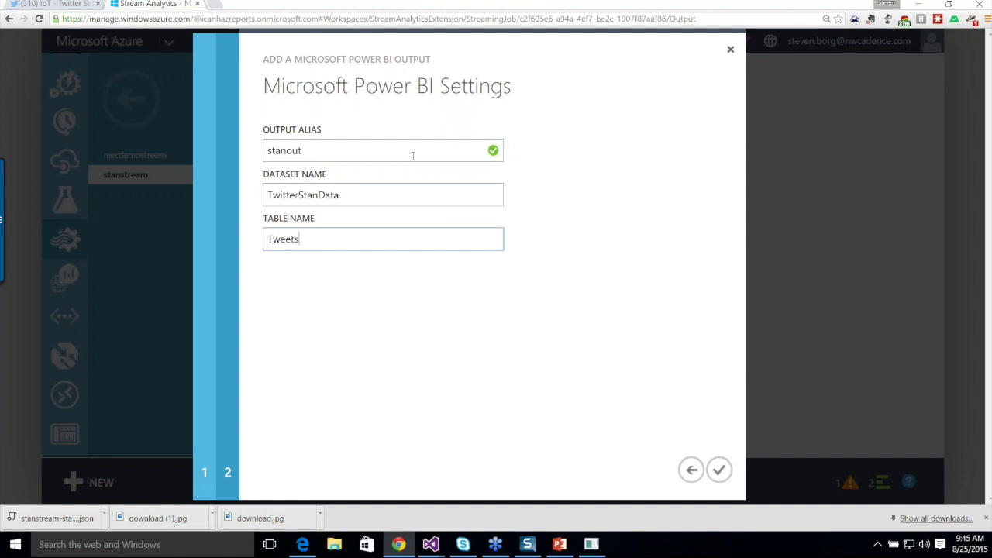
key(BackSpace)
text(AndSentiment)
click(722, 473)
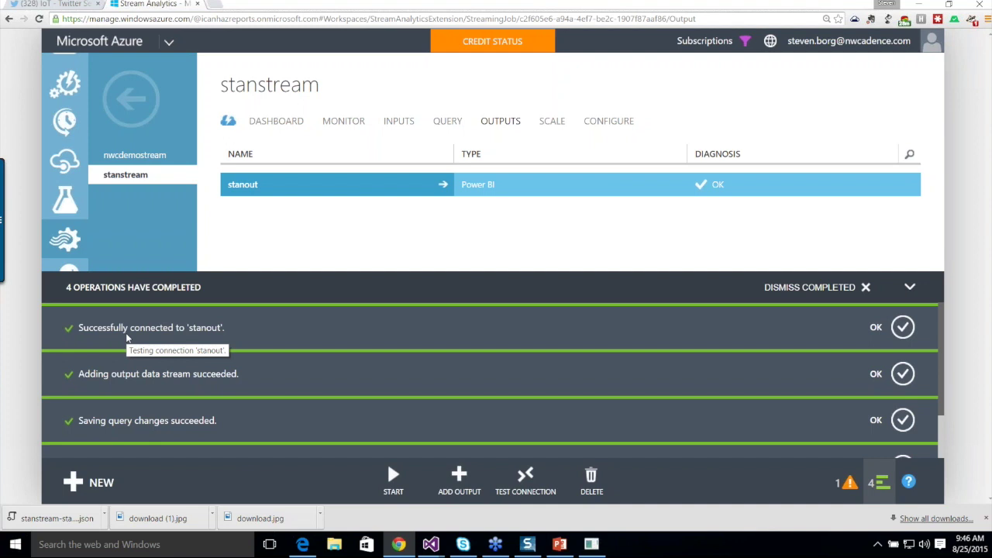
click(810, 287)
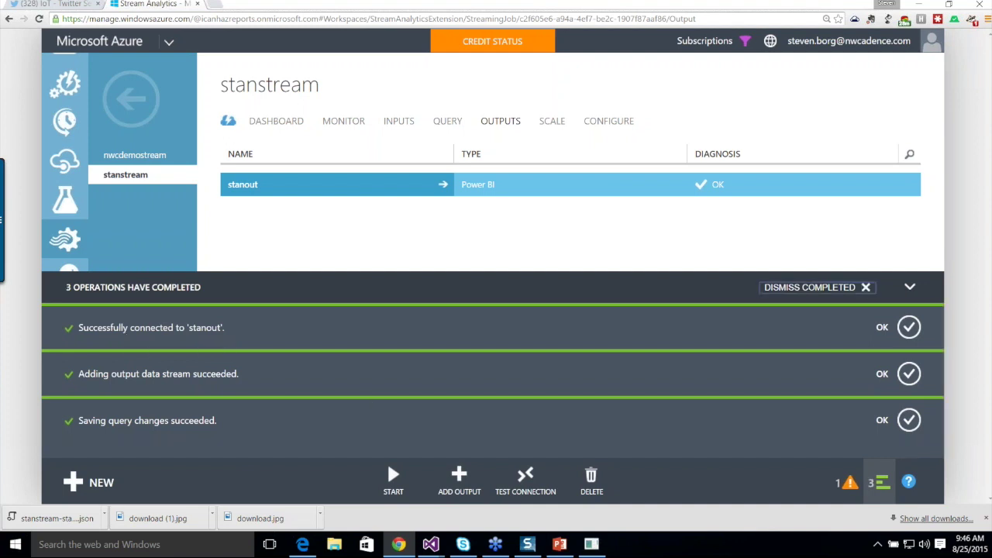
Add an INTO stanout clause between the SELECT and FROM parts of the stanstream query, and save the query.
click(445, 124)
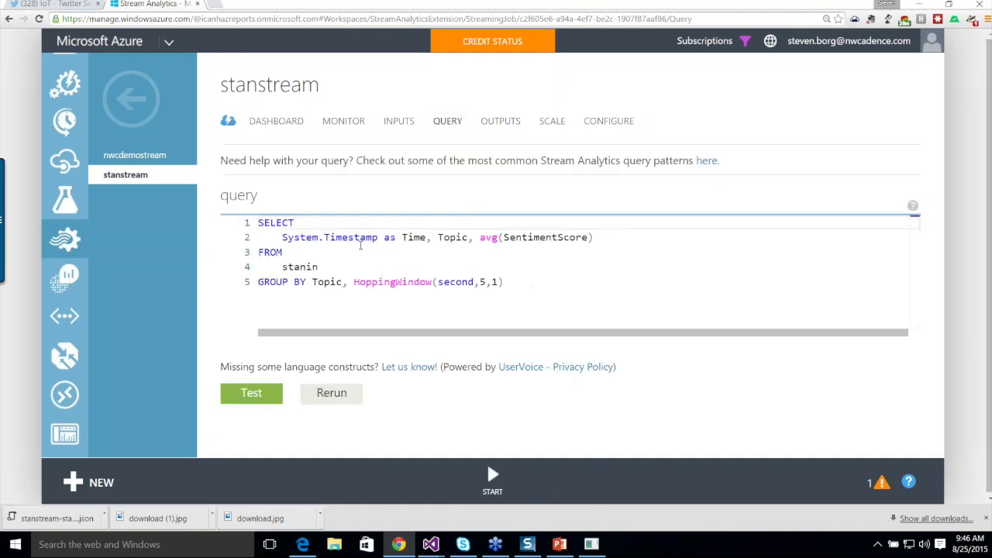
click(629, 234)
key(Return)
key(BackSpace)
text(INTO)
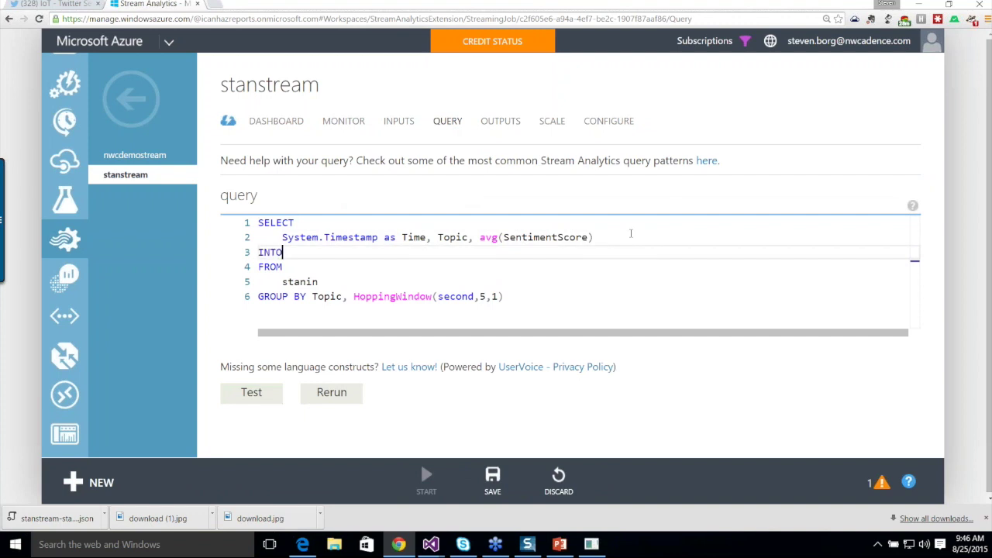
key(Return)
key(Tab)
text(stanout)
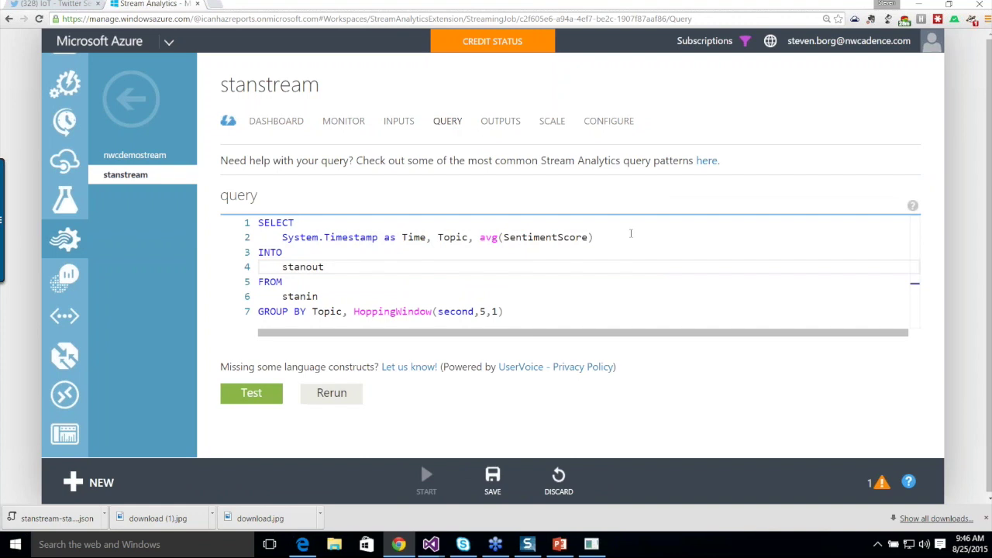
click(502, 479)
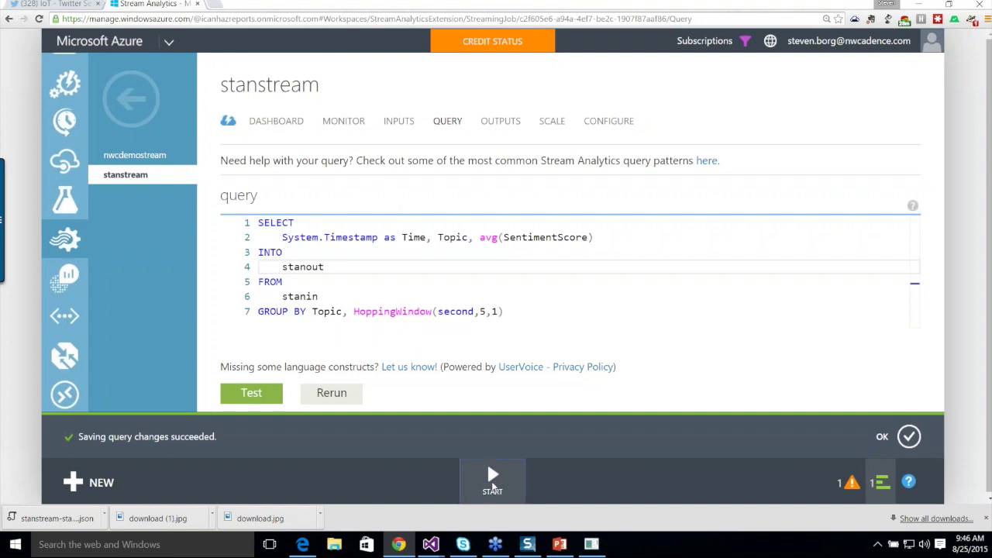
Start setting up the stanstream job launch with a custom output start time, setting the minutes to 43.
click(492, 480)
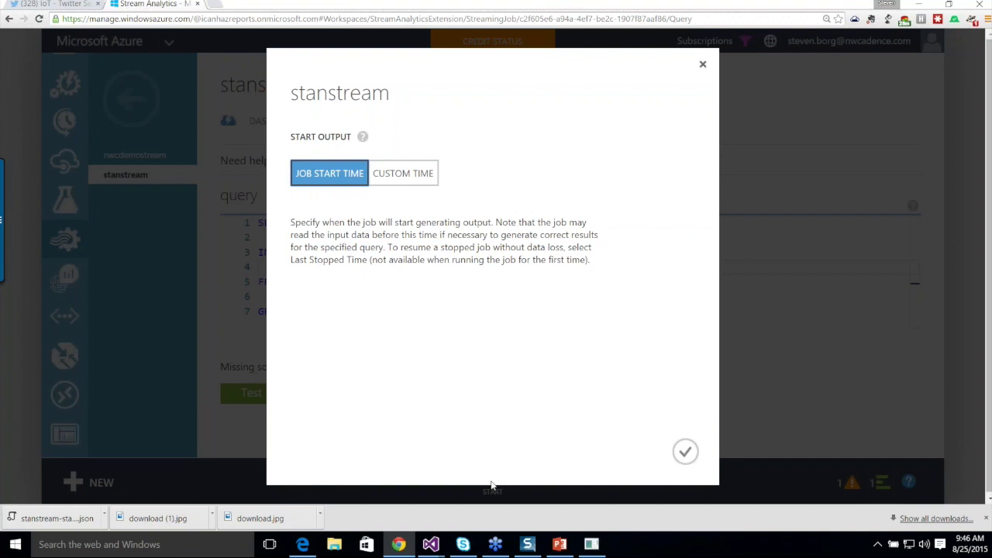
click(416, 177)
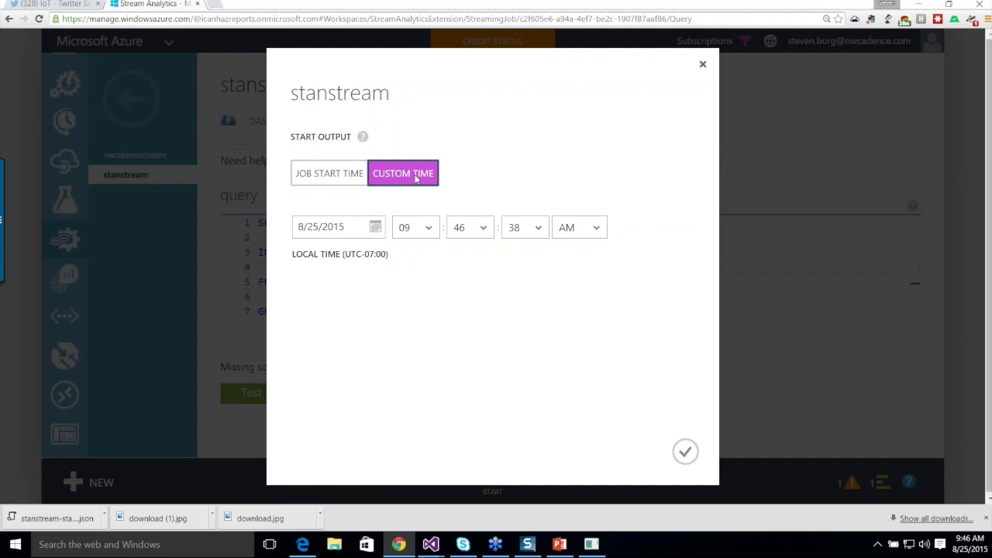
click(485, 230)
drag(491, 265, 518, 397)
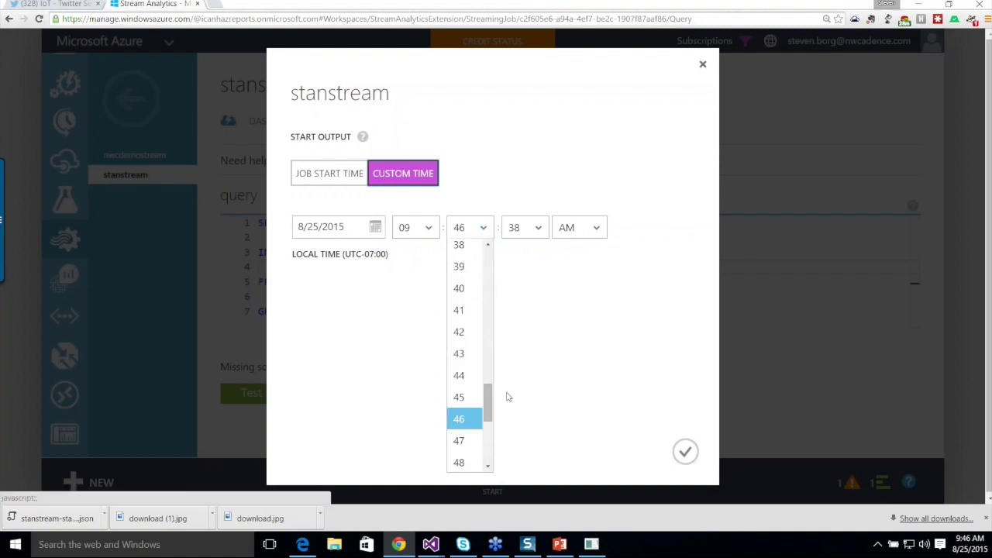
scroll(474, 354, up, 1)
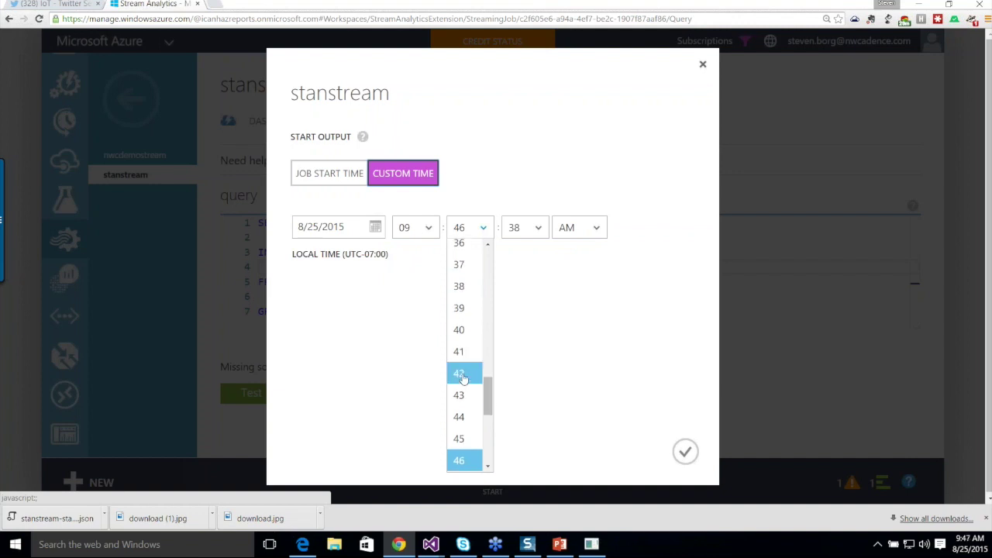
click(462, 397)
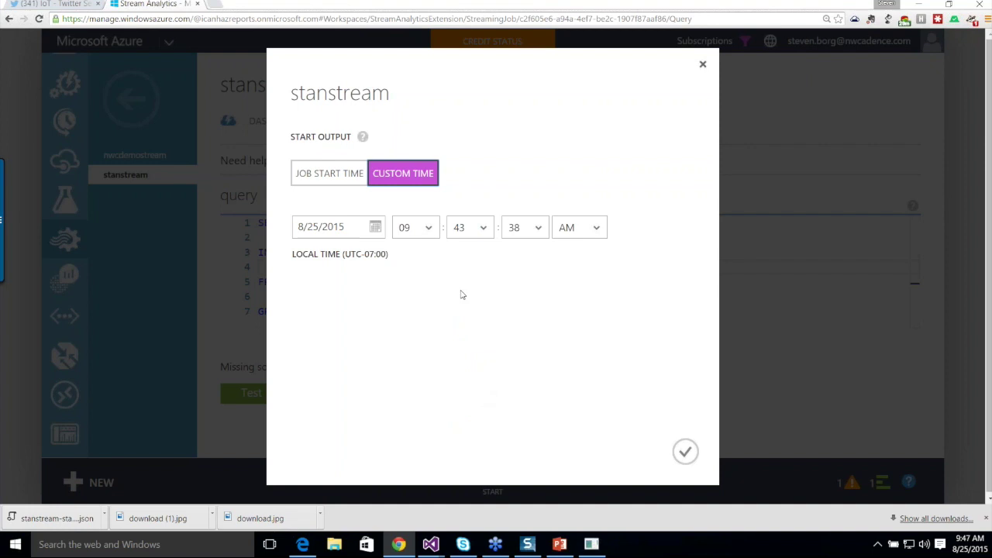
Set the custom start time's minutes to 44 and start the stanstream job.
click(483, 228)
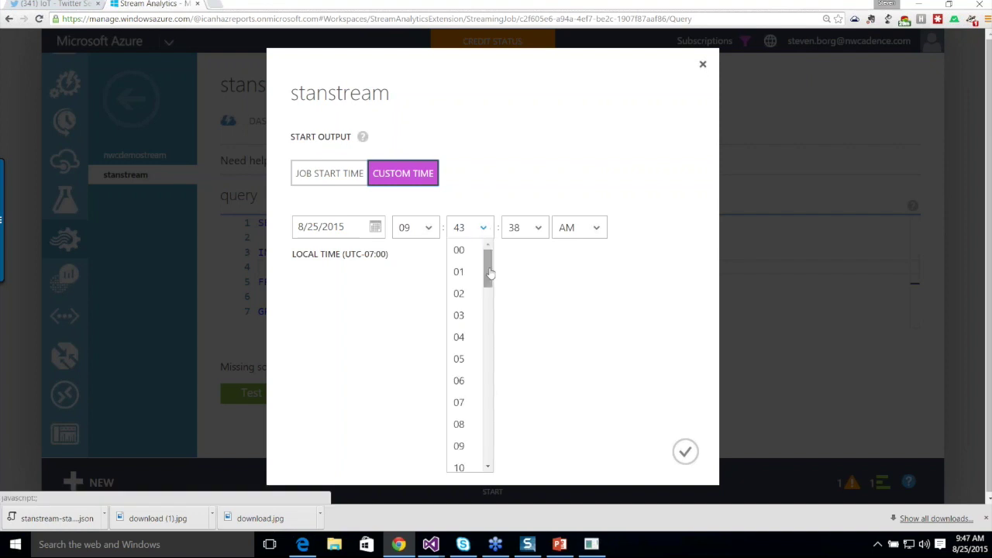
drag(489, 273, 503, 425)
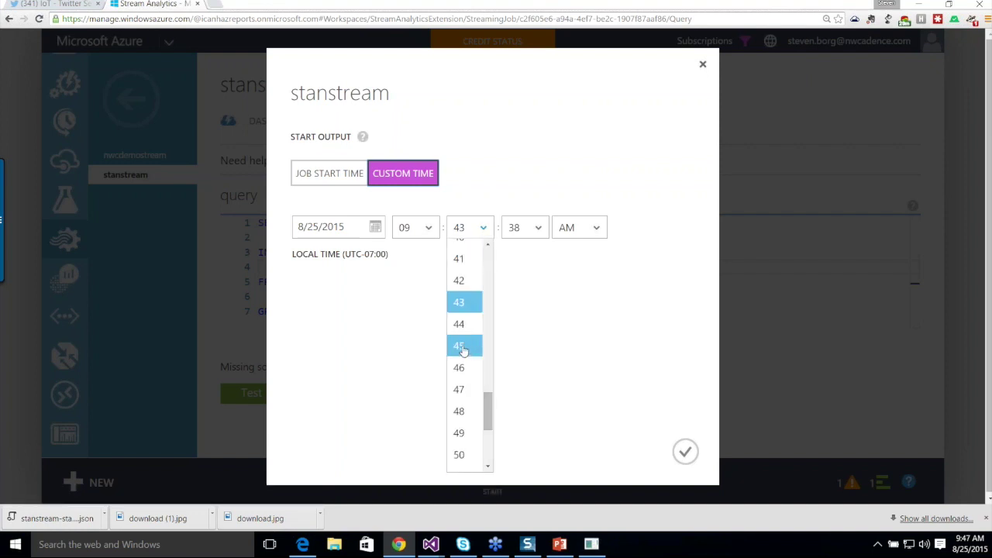
click(458, 324)
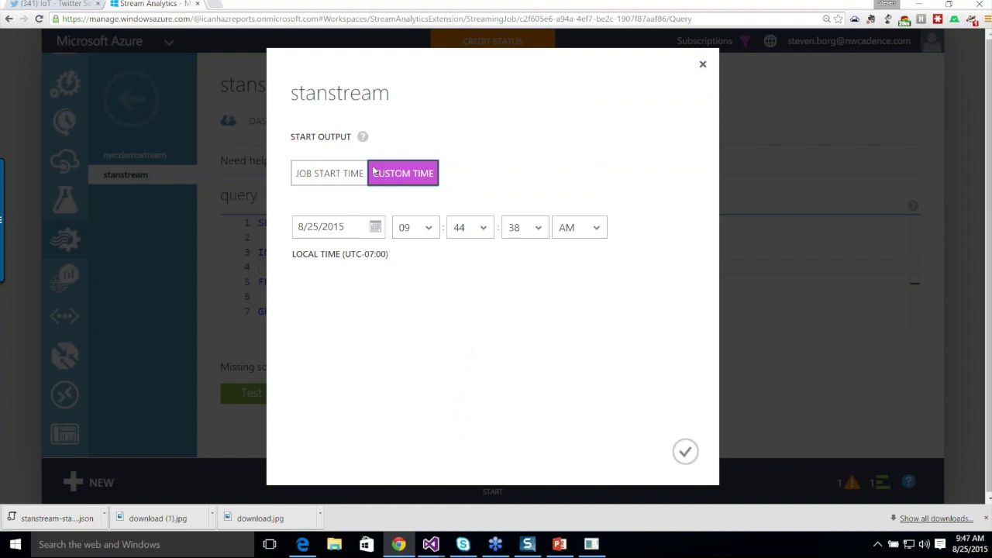
click(686, 452)
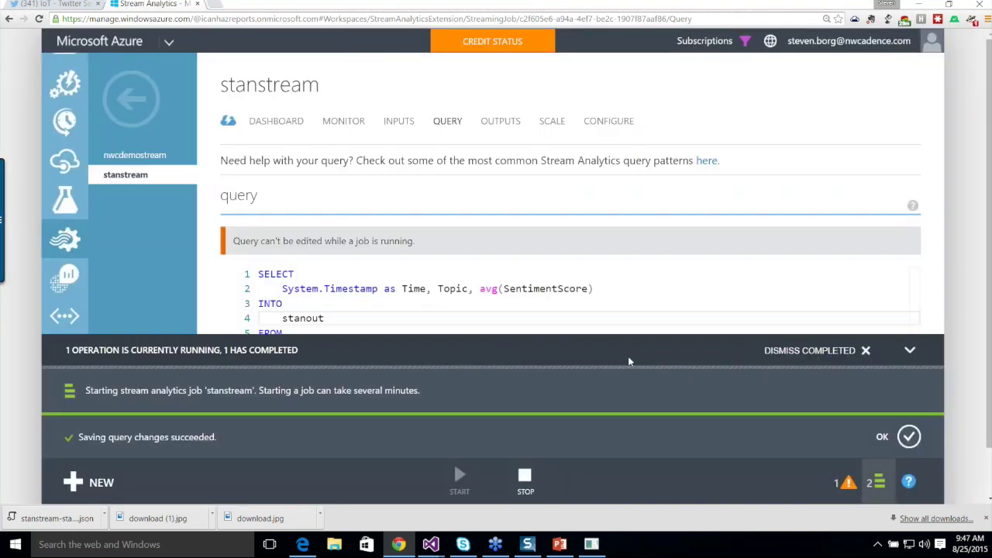